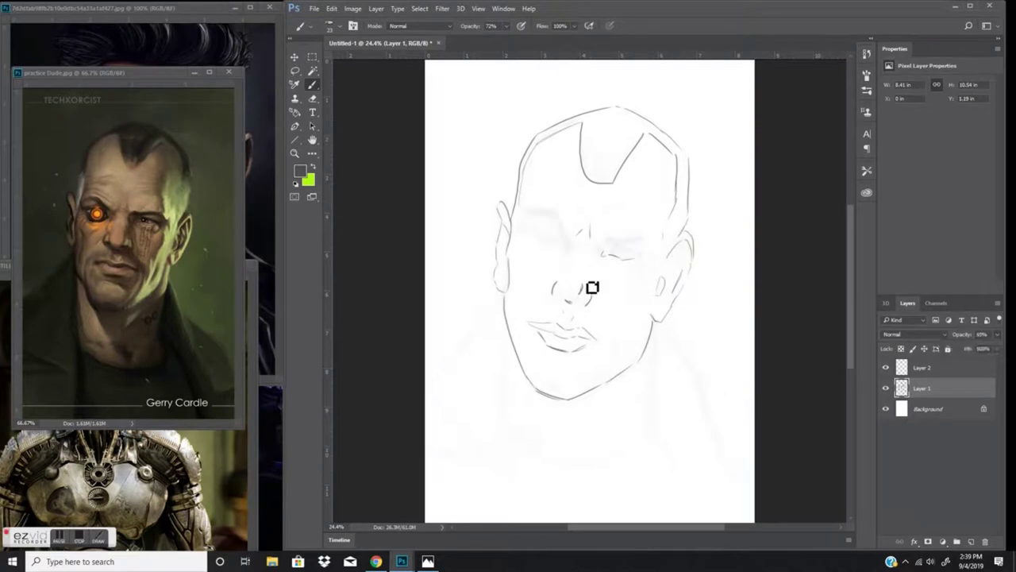
Step: Sketch both eyes, the eyebrows, forehead creases, nose and mohawk strands inside the face outline on Layer 2
{"action": "left_click_drag", "start_coordinate": [543, 243], "coordinate": [565, 237]}
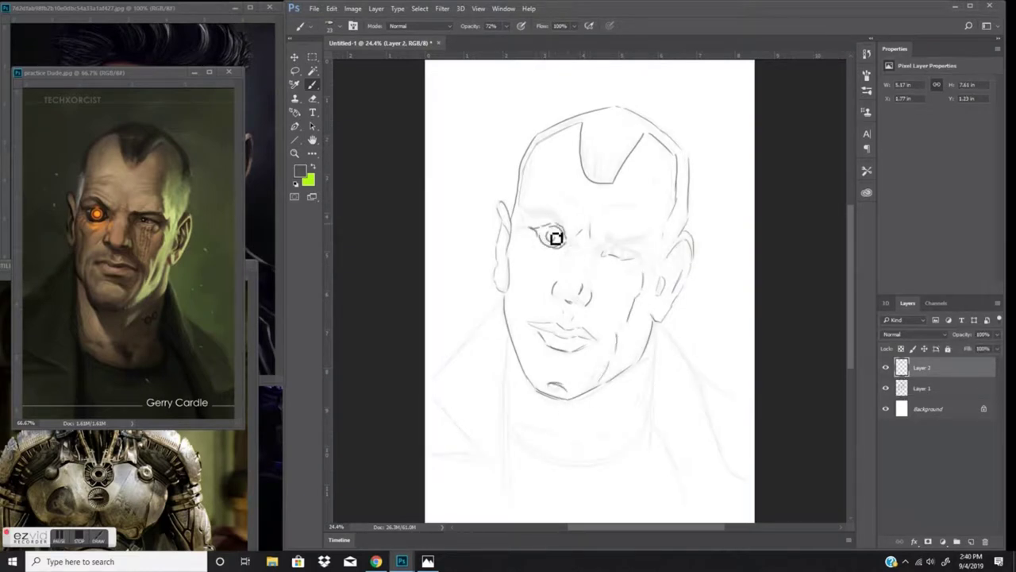
{"action": "mouse_move", "coordinate": [625, 254]}
{"action": "left_mouse_down"}
{"action": "mouse_move", "coordinate": [650, 272]}
{"action": "mouse_move", "coordinate": [608, 249]}
{"action": "mouse_move", "coordinate": [620, 251]}
{"action": "left_mouse_up"}
{"action": "mouse_move", "coordinate": [567, 225]}
{"action": "left_mouse_down"}
{"action": "mouse_move", "coordinate": [545, 218]}
{"action": "mouse_move", "coordinate": [587, 218]}
{"action": "mouse_move", "coordinate": [592, 166]}
{"action": "mouse_move", "coordinate": [652, 138]}
{"action": "mouse_move", "coordinate": [606, 175]}
{"action": "left_mouse_up"}
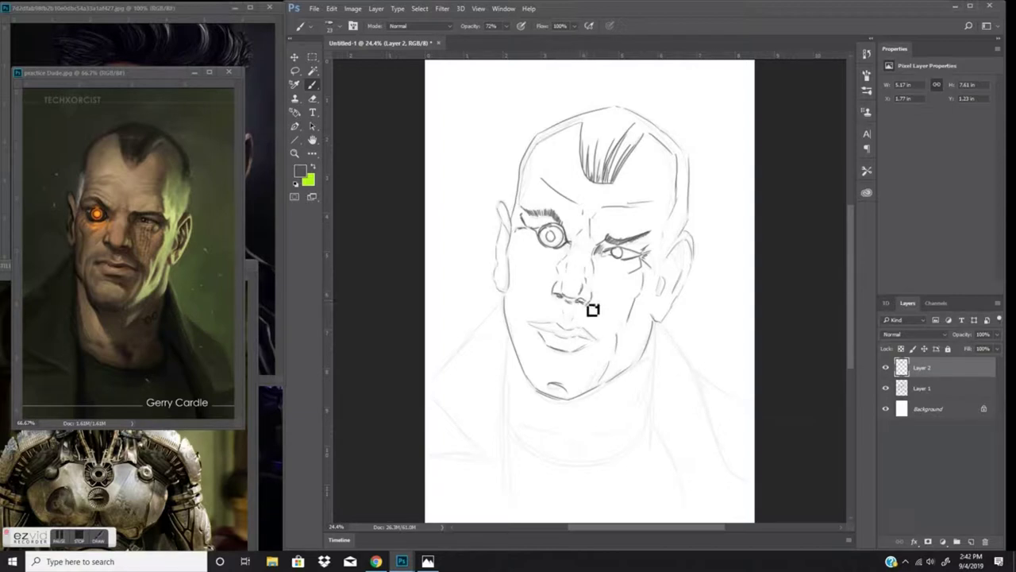
{"action": "key", "text": "ctrl+z"}
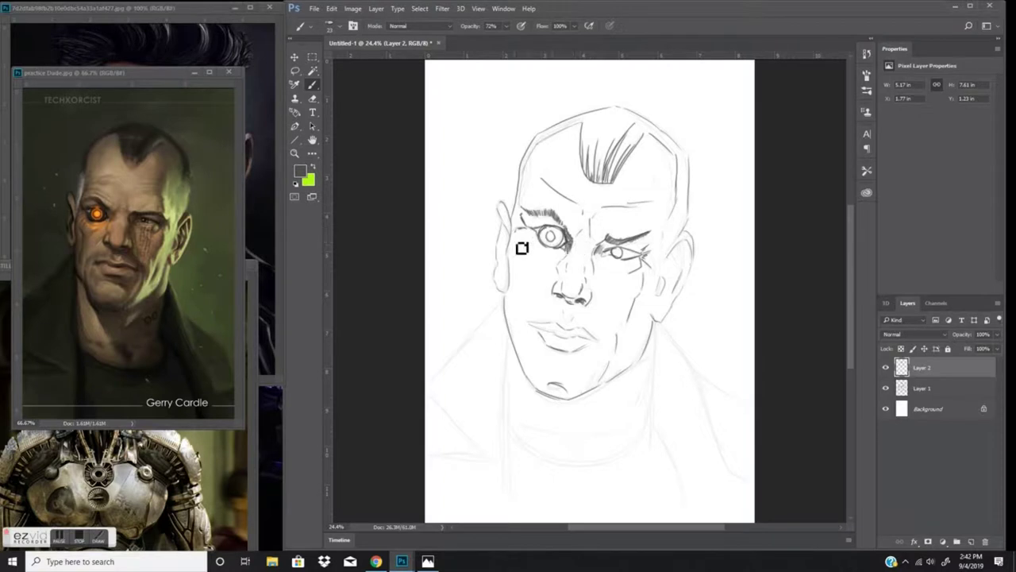
{"action": "mouse_move", "coordinate": [520, 236]}
{"action": "left_mouse_down"}
{"action": "mouse_move", "coordinate": [540, 256]}
{"action": "mouse_move", "coordinate": [522, 239]}
{"action": "mouse_move", "coordinate": [553, 244]}
{"action": "mouse_move", "coordinate": [538, 229]}
{"action": "mouse_move", "coordinate": [567, 239]}
{"action": "mouse_move", "coordinate": [545, 244]}
{"action": "left_mouse_up"}
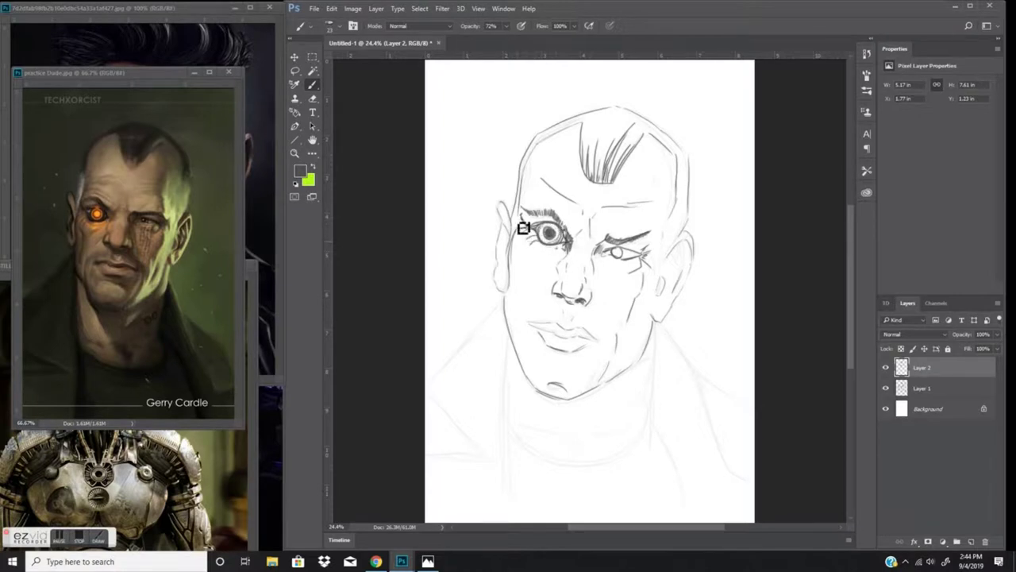
Step: Line in the left ear, coat collar, neckline and mouth, and redraw the jaw and chin contour
{"action": "mouse_move", "coordinate": [496, 204]}
{"action": "left_mouse_down"}
{"action": "mouse_move", "coordinate": [505, 281]}
{"action": "mouse_move", "coordinate": [502, 228]}
{"action": "mouse_move", "coordinate": [515, 239]}
{"action": "mouse_move", "coordinate": [501, 275]}
{"action": "left_mouse_up"}
{"action": "mouse_move", "coordinate": [693, 235]}
{"action": "left_mouse_down"}
{"action": "mouse_move", "coordinate": [670, 261]}
{"action": "mouse_move", "coordinate": [655, 420]}
{"action": "mouse_move", "coordinate": [714, 424]}
{"action": "mouse_move", "coordinate": [700, 383]}
{"action": "mouse_move", "coordinate": [560, 468]}
{"action": "mouse_move", "coordinate": [598, 426]}
{"action": "mouse_move", "coordinate": [475, 347]}
{"action": "mouse_move", "coordinate": [442, 458]}
{"action": "left_mouse_up"}
{"action": "left_click_drag", "start_coordinate": [527, 320], "coordinate": [597, 339]}
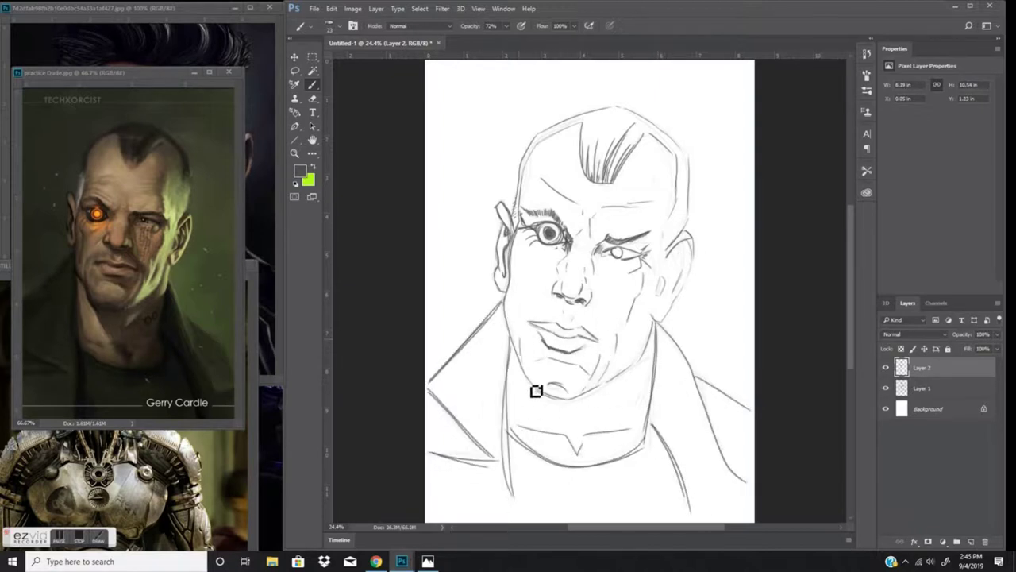
{"action": "key", "text": "e"}
{"action": "key", "text": "b"}
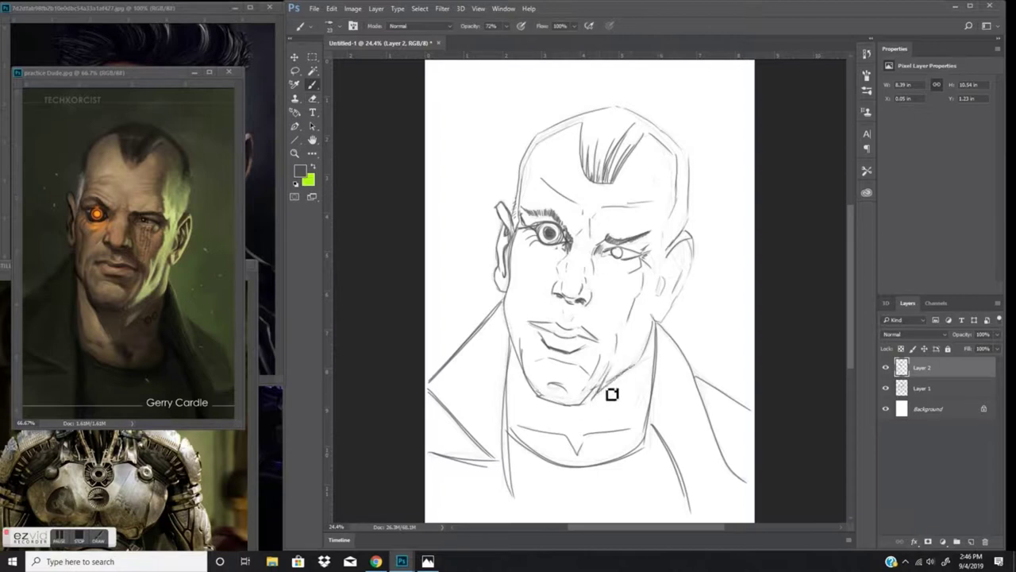
Step: Add a new layer above the line art and choose a large textured brush at 60% opacity
{"action": "key", "text": "ctrl+shift+alt+n"}
{"action": "left_click", "coordinate": [337, 26]}
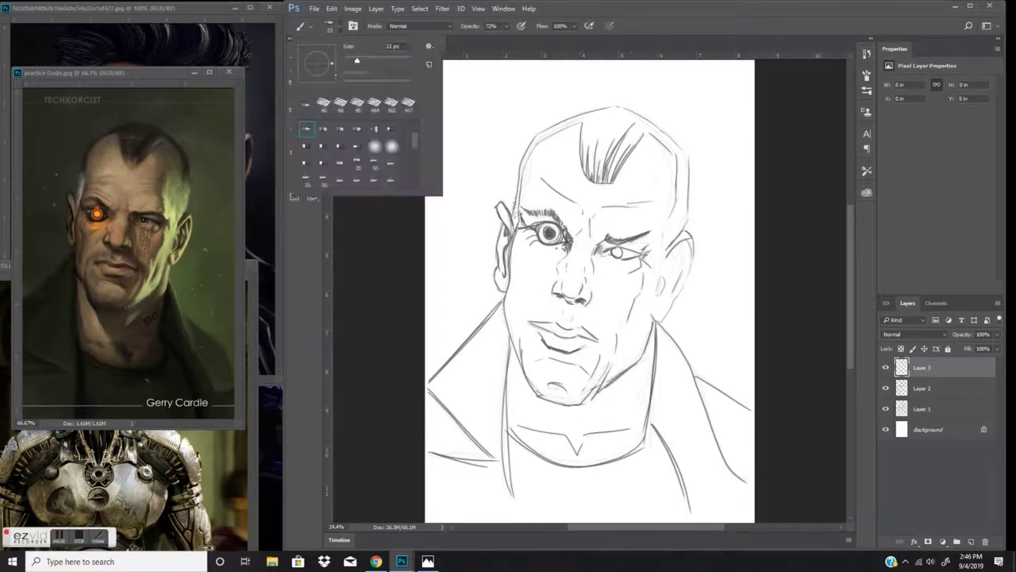
{"action": "left_click", "coordinate": [349, 104]}
{"action": "left_click_drag", "start_coordinate": [505, 26], "coordinate": [500, 38]}
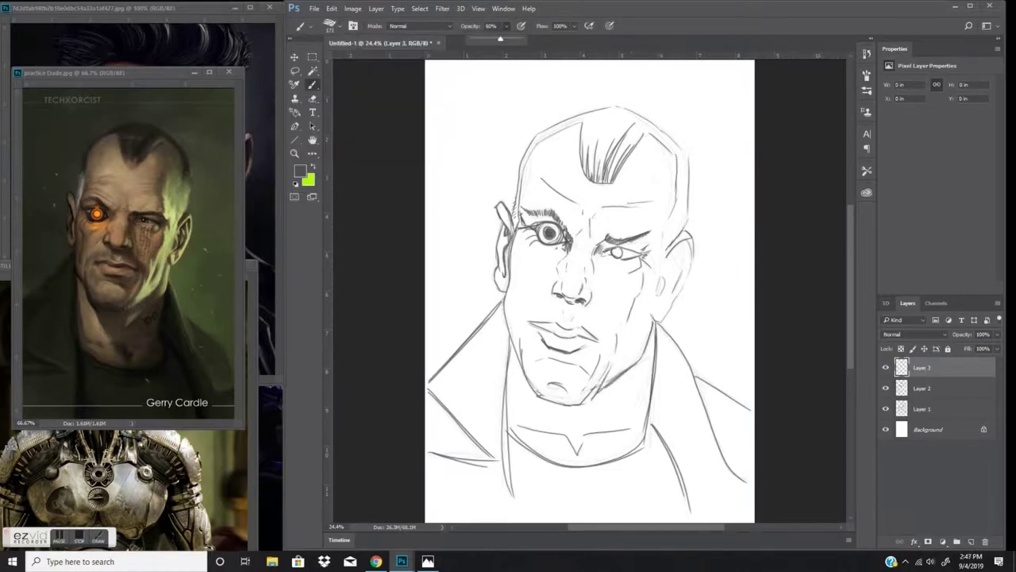
Step: Delete the empty top layer and add a new layer directly beneath the line art on Layer 2
{"action": "key", "text": "e"}
{"action": "key", "text": "Delete"}
{"action": "left_click", "coordinate": [337, 26]}
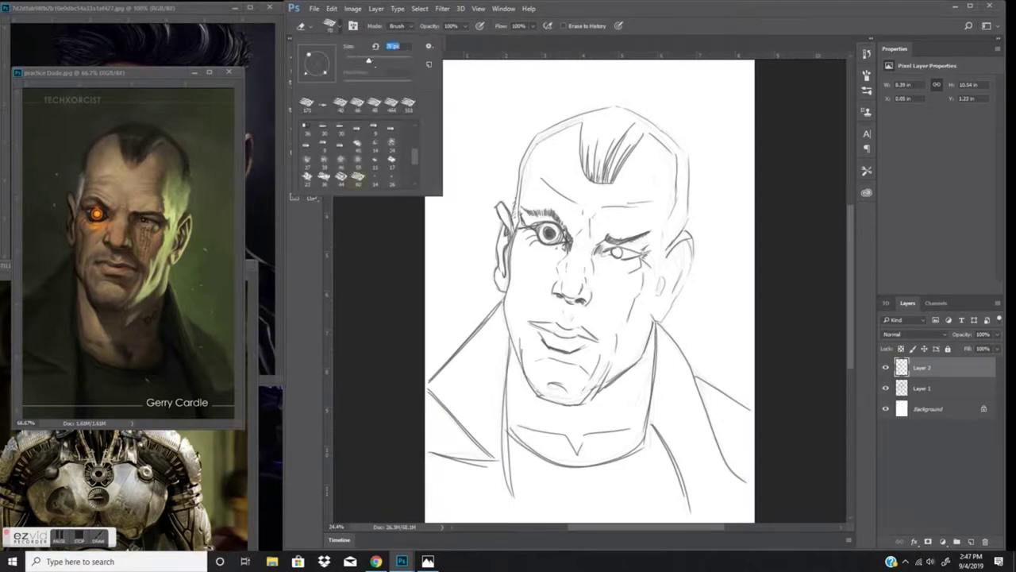
{"action": "key", "text": "Escape"}
{"action": "key", "text": "b"}
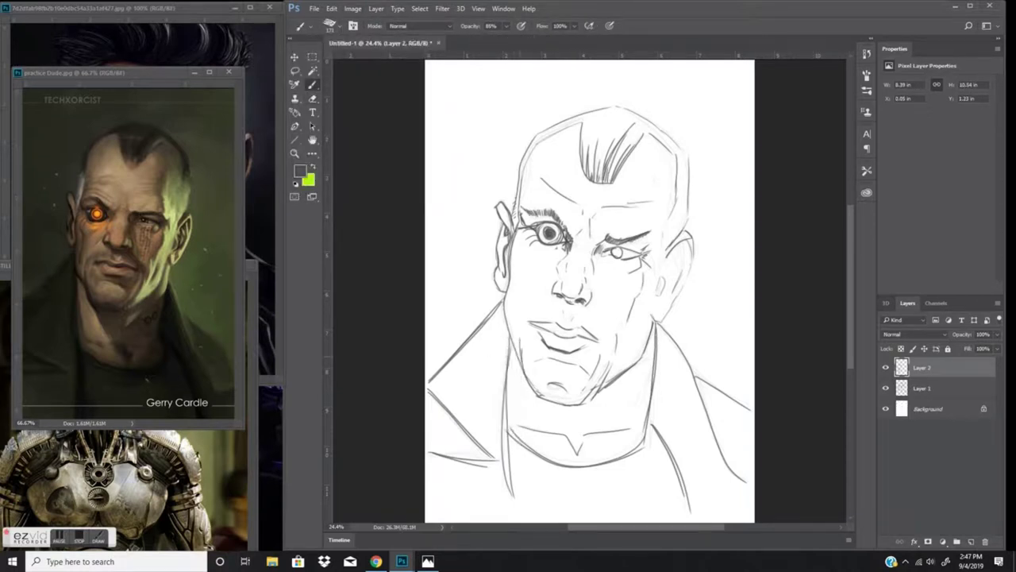
{"action": "left_click", "coordinate": [970, 541], "text": "ctrl"}
Step: Fill the face, ears and neck with a light peach skin tone, raising the brush opacity to 100%
{"action": "left_click", "coordinate": [300, 171]}
{"action": "left_click", "coordinate": [611, 238]}
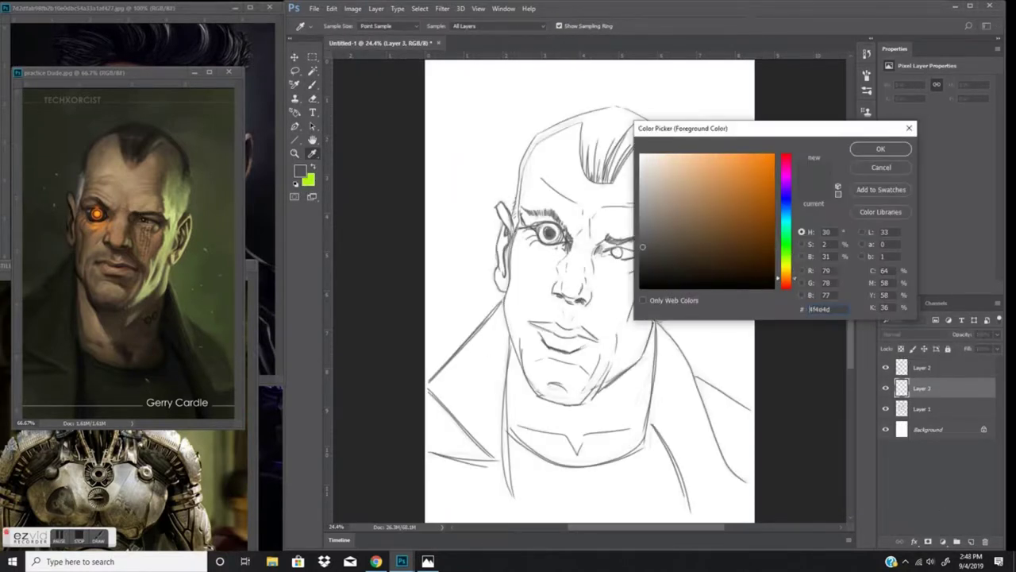
{"action": "left_click", "coordinate": [714, 174]}
{"action": "left_click", "coordinate": [880, 149]}
{"action": "mouse_move", "coordinate": [548, 151]}
{"action": "left_mouse_down"}
{"action": "mouse_move", "coordinate": [516, 278]}
{"action": "mouse_move", "coordinate": [650, 344]}
{"action": "mouse_move", "coordinate": [559, 418]}
{"action": "mouse_move", "coordinate": [660, 314]}
{"action": "mouse_move", "coordinate": [677, 209]}
{"action": "mouse_move", "coordinate": [667, 243]}
{"action": "left_mouse_up"}
{"action": "key", "text": "0"}
{"action": "left_click_drag", "start_coordinate": [556, 175], "coordinate": [603, 365]}
{"action": "left_click_drag", "start_coordinate": [572, 143], "coordinate": [635, 317]}
{"action": "left_click_drag", "start_coordinate": [504, 238], "coordinate": [655, 381]}
{"action": "left_click_drag", "start_coordinate": [520, 428], "coordinate": [601, 403]}
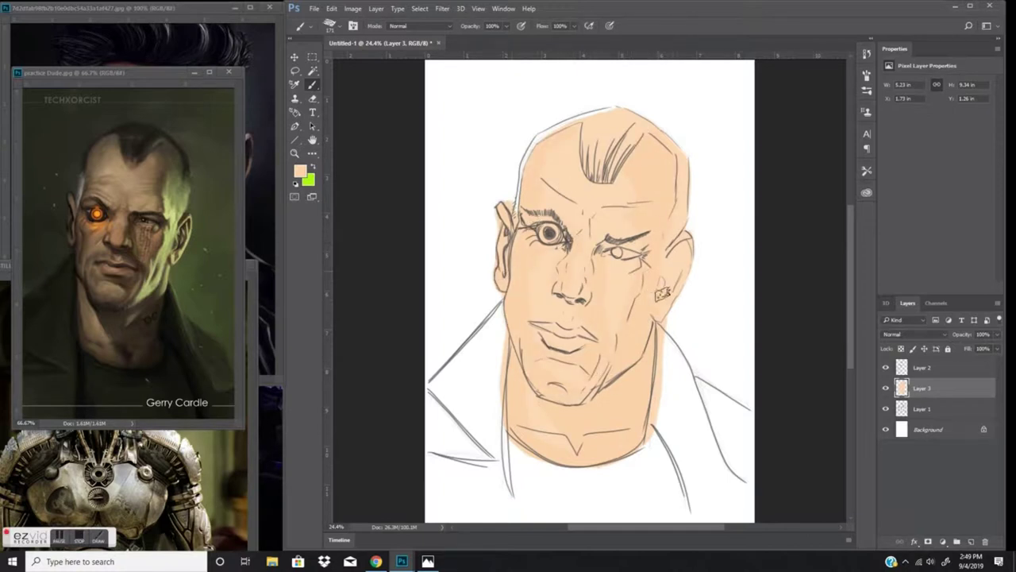
Step: Choose a dark green and fill the coat on the left side of the figure
{"action": "left_click", "coordinate": [299, 171]}
{"action": "left_click", "coordinate": [782, 238]}
{"action": "left_click", "coordinate": [703, 251]}
{"action": "left_click", "coordinate": [881, 149]}
{"action": "left_click_drag", "start_coordinate": [484, 314], "coordinate": [488, 488]}
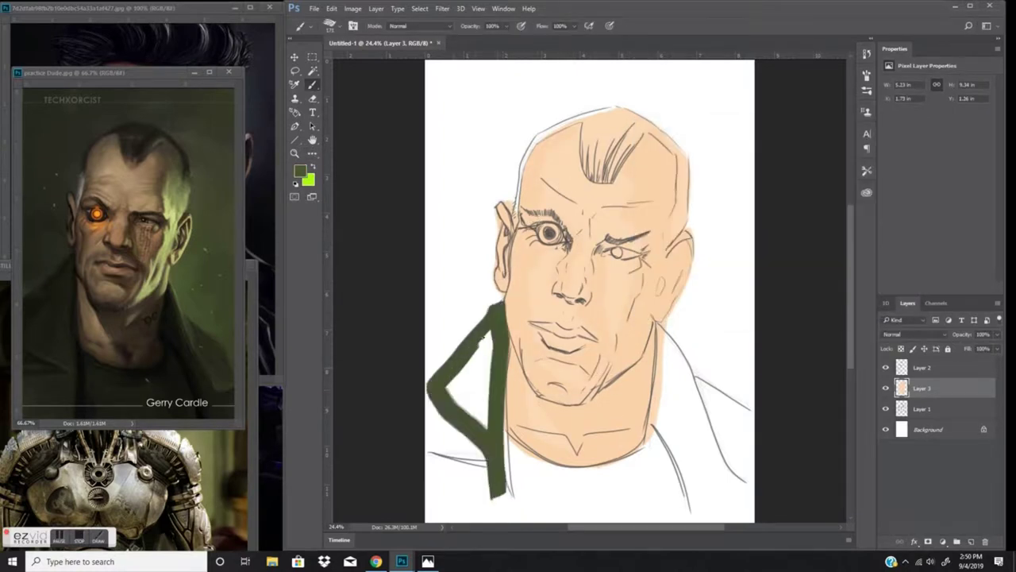
{"action": "left_click_drag", "start_coordinate": [433, 461], "coordinate": [508, 492]}
{"action": "left_click_drag", "start_coordinate": [508, 445], "coordinate": [476, 516]}
Step: Fill the coat's right side with dark green and the shirt below the neckline with a lighter green
{"action": "left_click_drag", "start_coordinate": [655, 325], "coordinate": [682, 520]}
{"action": "left_click_drag", "start_coordinate": [675, 373], "coordinate": [746, 516]}
{"action": "left_click_drag", "start_coordinate": [682, 333], "coordinate": [707, 413]}
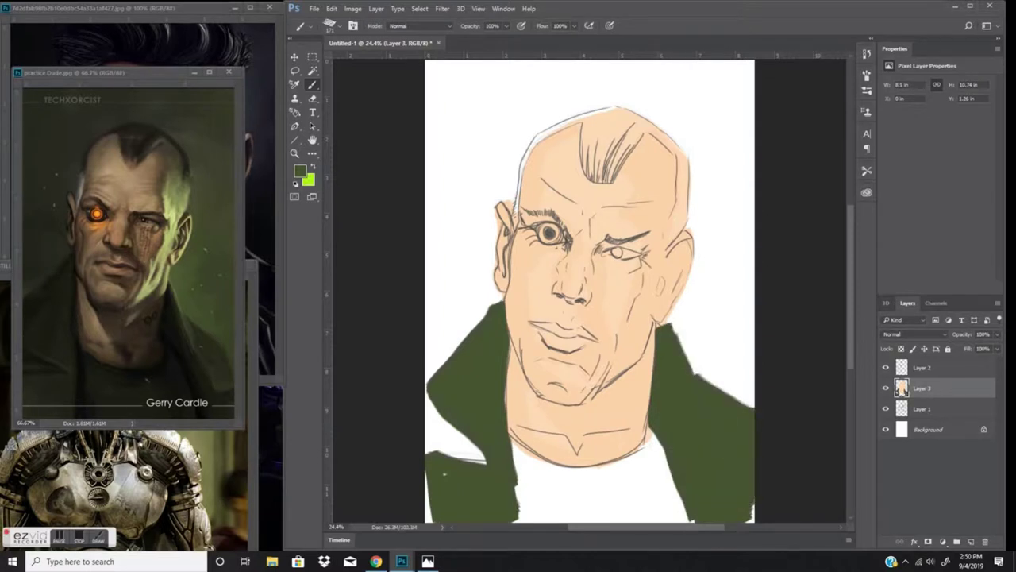
{"action": "left_click_drag", "start_coordinate": [523, 471], "coordinate": [666, 444]}
{"action": "left_click_drag", "start_coordinate": [532, 492], "coordinate": [659, 516]}
Step: Outline the shirt neckline and the inner coat edges in near-black green with a smaller brush at 85% opacity
{"action": "left_click", "coordinate": [299, 171]}
{"action": "left_click", "coordinate": [715, 269]}
{"action": "left_click", "coordinate": [884, 141]}
{"action": "key", "text": "8"}
{"action": "key", "text": "5"}
{"action": "left_click", "coordinate": [329, 25]}
{"action": "left_click_drag", "start_coordinate": [510, 472], "coordinate": [512, 520]}
{"action": "left_click_drag", "start_coordinate": [510, 337], "coordinate": [508, 468]}
{"action": "mouse_move", "coordinate": [694, 520]}
{"action": "left_mouse_down"}
{"action": "mouse_move", "coordinate": [663, 435]}
{"action": "mouse_move", "coordinate": [516, 449]}
{"action": "left_mouse_up"}
{"action": "left_click_drag", "start_coordinate": [647, 326], "coordinate": [680, 484]}
{"action": "left_click_drag", "start_coordinate": [671, 428], "coordinate": [702, 520]}
Step: Add near-black green edges and shading along the left collar, lapel and adjoining shirt edge
{"action": "left_click_drag", "start_coordinate": [486, 393], "coordinate": [453, 453]}
{"action": "left_click_drag", "start_coordinate": [476, 326], "coordinate": [432, 389]}
{"action": "left_click_drag", "start_coordinate": [492, 464], "coordinate": [433, 457]}
{"action": "left_click_drag", "start_coordinate": [441, 457], "coordinate": [431, 506]}
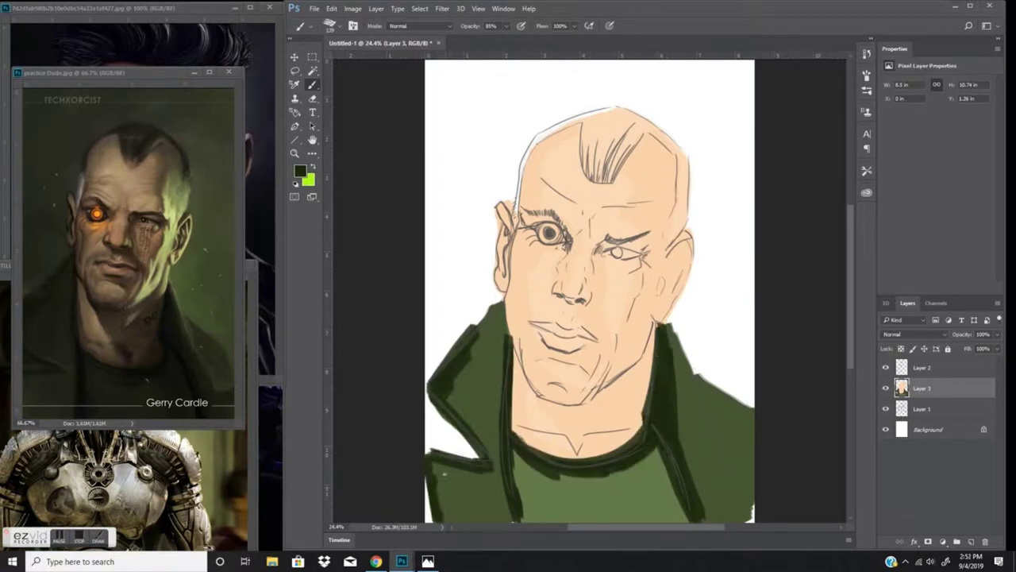
{"action": "left_click_drag", "start_coordinate": [524, 448], "coordinate": [527, 519]}
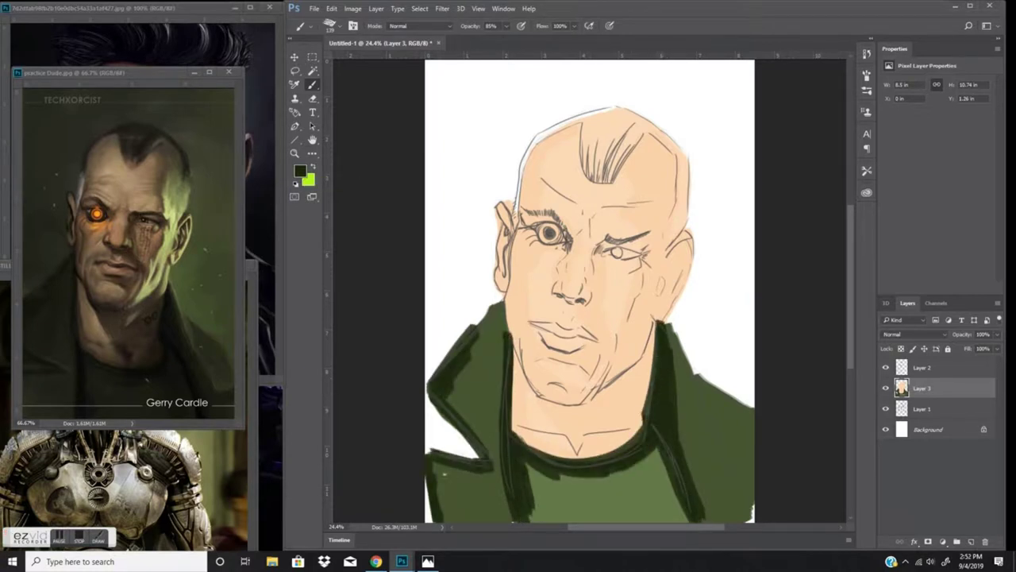
Step: Paint the mohawk and the cropped hair along both sides of the head in dark grey
{"action": "left_click", "coordinate": [300, 171]}
{"action": "left_click", "coordinate": [670, 268]}
{"action": "left_click", "coordinate": [877, 152]}
{"action": "left_click_drag", "start_coordinate": [639, 119], "coordinate": [607, 183]}
{"action": "mouse_move", "coordinate": [607, 121]}
{"action": "left_mouse_down"}
{"action": "mouse_move", "coordinate": [594, 184]}
{"action": "mouse_move", "coordinate": [585, 123]}
{"action": "mouse_move", "coordinate": [515, 230]}
{"action": "left_mouse_up"}
{"action": "mouse_move", "coordinate": [619, 111]}
{"action": "left_mouse_down"}
{"action": "mouse_move", "coordinate": [687, 250]}
{"action": "mouse_move", "coordinate": [684, 236]}
{"action": "left_mouse_up"}
{"action": "left_click_drag", "start_coordinate": [627, 115], "coordinate": [591, 151]}
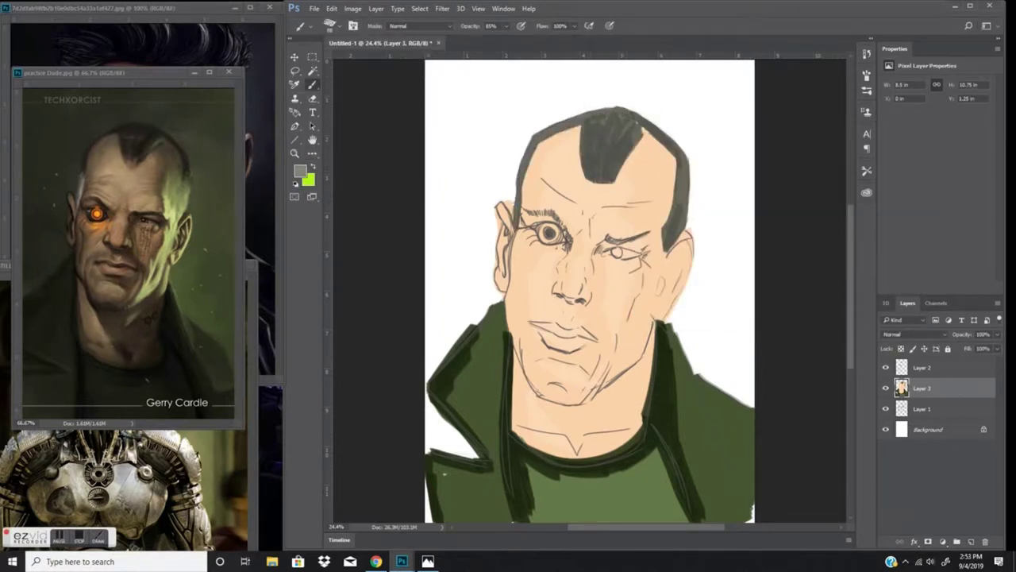
Step: Choose an olive-brown tone and fill the lips with it
{"action": "left_click", "coordinate": [300, 171]}
{"action": "left_click", "coordinate": [777, 279]}
{"action": "left_click", "coordinate": [704, 172]}
{"action": "left_click", "coordinate": [878, 153]}
{"action": "left_click_drag", "start_coordinate": [540, 327], "coordinate": [594, 341]}
Step: Switch to a different brush and even out the mohawk's tone with dark grey
{"action": "left_click", "coordinate": [300, 170]}
{"action": "left_click", "coordinate": [877, 151]}
{"action": "right_click", "coordinate": [605, 150]}
{"action": "left_click", "coordinate": [601, 161]}
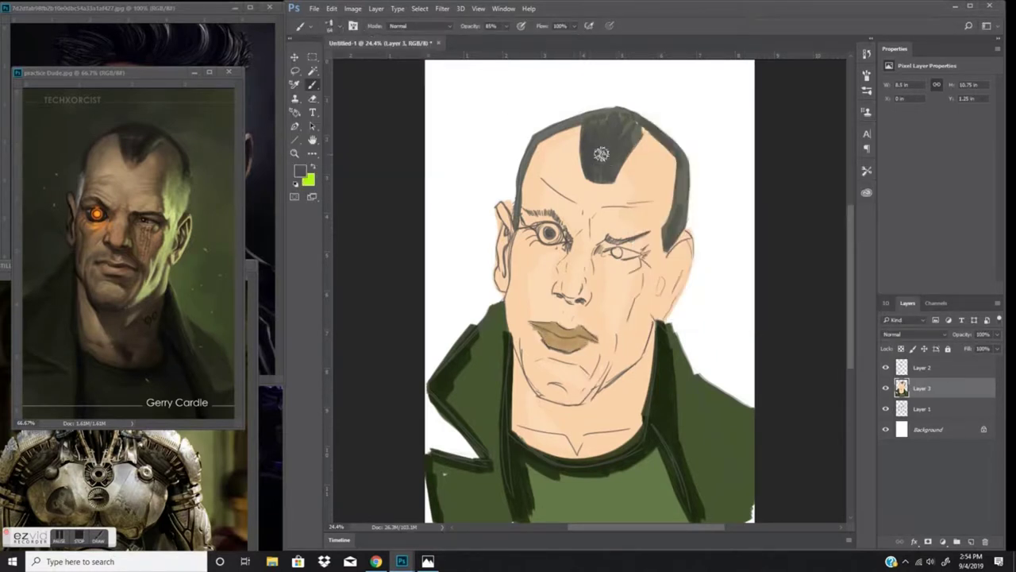
Step: Choose a dark brown and another brush, try a stroke on the right ear and undo it
{"action": "left_click", "coordinate": [300, 171]}
{"action": "left_click_drag", "start_coordinate": [762, 214], "coordinate": [720, 161]}
{"action": "left_click", "coordinate": [752, 244]}
{"action": "key", "text": "Return"}
{"action": "left_click", "coordinate": [330, 26]}
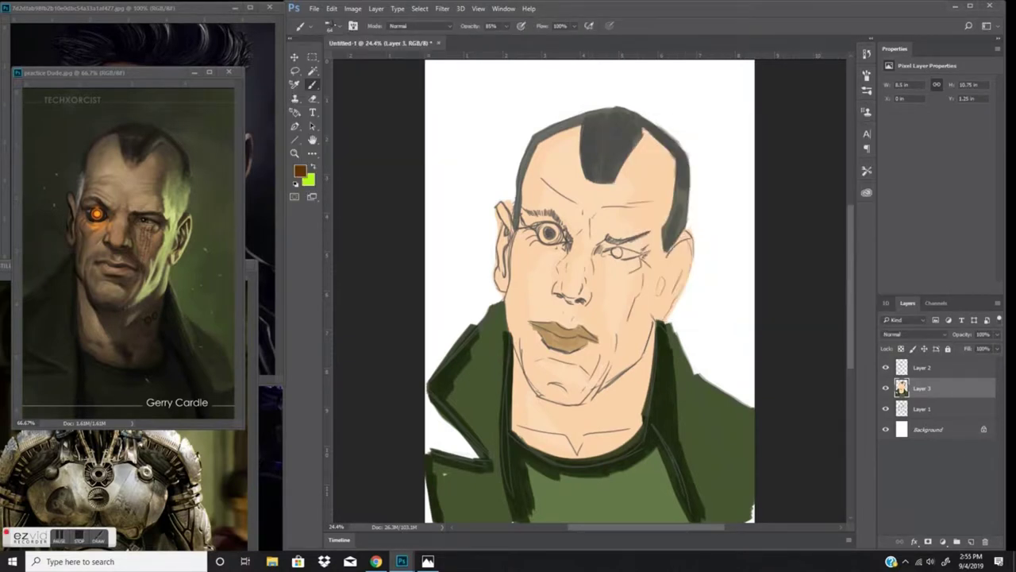
{"action": "mouse_move", "coordinate": [689, 234]}
{"action": "left_mouse_down"}
{"action": "mouse_move", "coordinate": [673, 258]}
{"action": "mouse_move", "coordinate": [693, 247]}
{"action": "mouse_move", "coordinate": [691, 281]}
{"action": "left_mouse_up"}
{"action": "key", "text": "ctrl+z"}
{"action": "key", "text": "ctrl+z"}
Step: Shade the left edge of the forehead, cheek and neck with orange-brown
{"action": "mouse_move", "coordinate": [526, 177]}
{"action": "left_mouse_down"}
{"action": "mouse_move", "coordinate": [560, 140]}
{"action": "mouse_move", "coordinate": [529, 200]}
{"action": "mouse_move", "coordinate": [520, 362]}
{"action": "left_mouse_up"}
{"action": "left_click_drag", "start_coordinate": [515, 267], "coordinate": [512, 303]}
{"action": "left_click", "coordinate": [299, 171]}
{"action": "left_click", "coordinate": [880, 147]}
{"action": "mouse_move", "coordinate": [515, 231]}
{"action": "left_mouse_down"}
{"action": "mouse_move", "coordinate": [527, 361]}
{"action": "mouse_move", "coordinate": [534, 381]}
{"action": "mouse_move", "coordinate": [573, 410]}
{"action": "mouse_move", "coordinate": [526, 435]}
{"action": "left_mouse_up"}
Step: Paint brown shadows around the right eye and down the side of the nose, and soften them with the Smudge tool
{"action": "left_click", "coordinate": [607, 253], "text": "alt"}
{"action": "left_click_drag", "start_coordinate": [624, 242], "coordinate": [585, 286]}
{"action": "left_click_drag", "start_coordinate": [644, 237], "coordinate": [647, 264]}
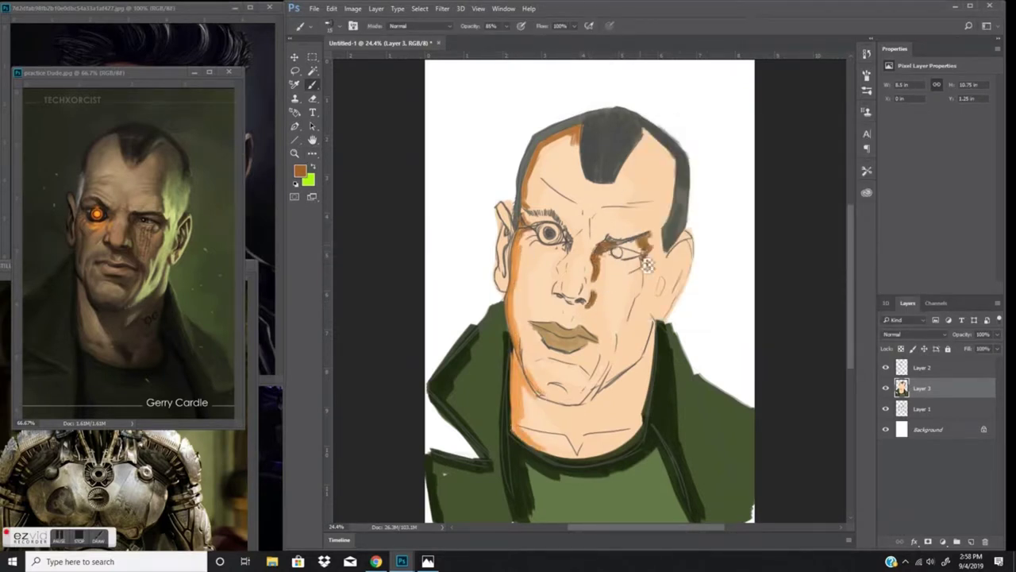
{"action": "key", "text": "r"}
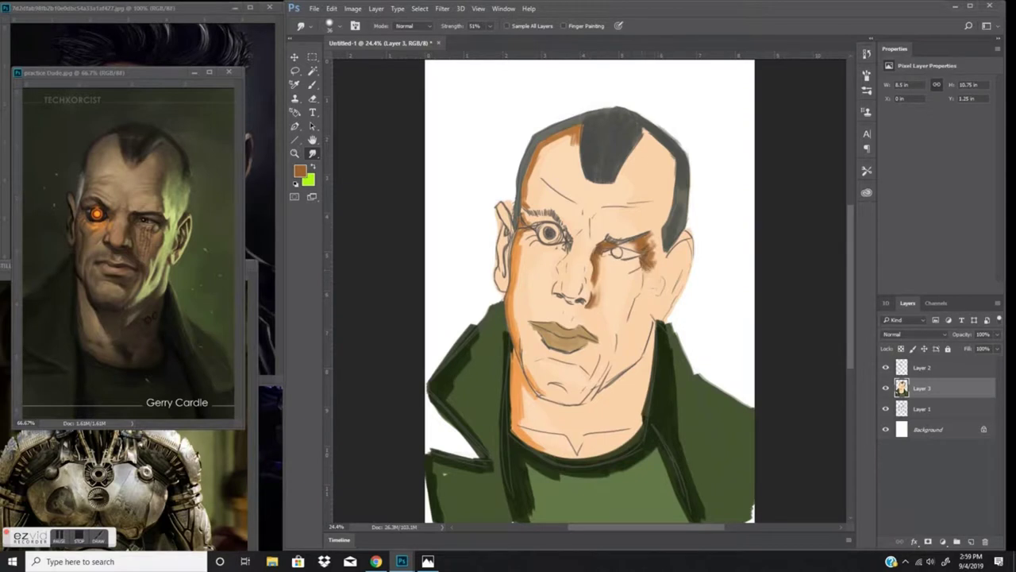
Step: Choose a muted green and paint the iris of the right eye
{"action": "left_click", "coordinate": [300, 171]}
{"action": "left_click", "coordinate": [698, 222]}
{"action": "key", "text": "Return"}
{"action": "key", "text": "b"}
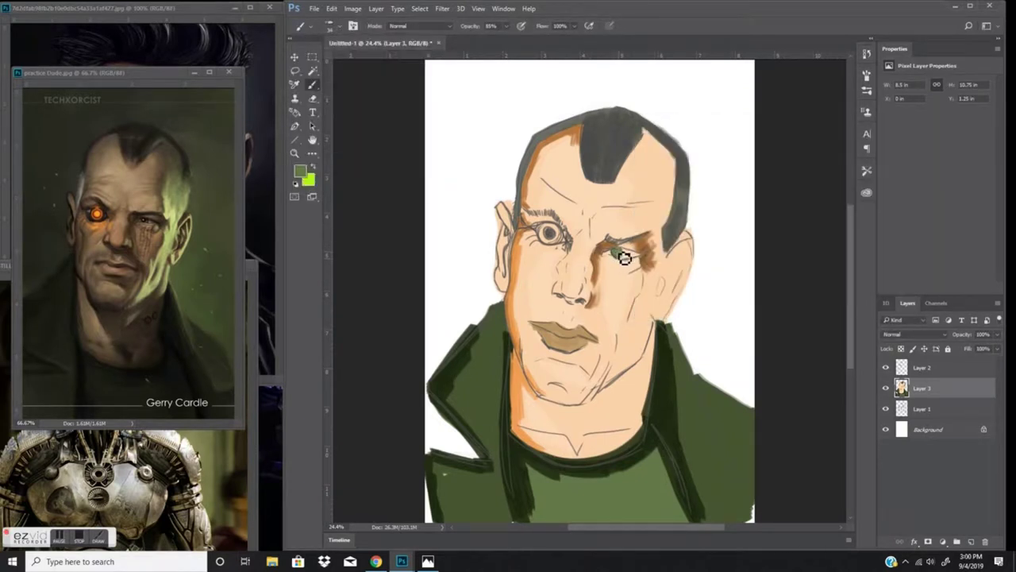
Step: Choose a bright orange and paint the left eye's iris on Layer 2
{"action": "left_click", "coordinate": [299, 170]}
{"action": "left_click", "coordinate": [754, 183]}
{"action": "left_click", "coordinate": [781, 208]}
{"action": "key", "text": "Return"}
{"action": "key", "text": "e"}
{"action": "key", "text": "alt+bracketright"}
{"action": "key", "text": "b"}
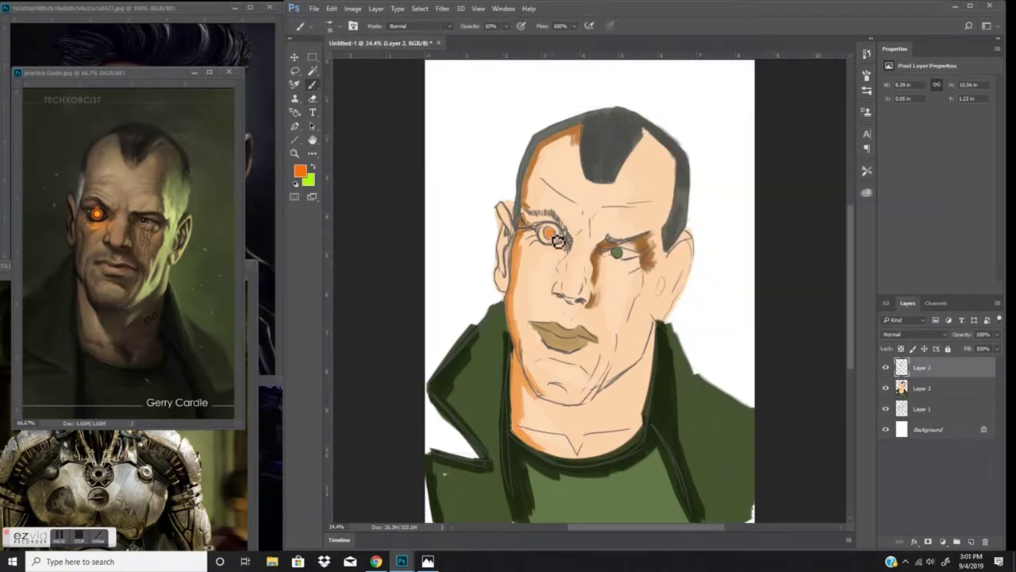
Step: Shade the right jawline and the neck with warm brown, redoing the first cheek stroke
{"action": "right_click", "coordinate": [758, 159], "text": "alt+shift"}
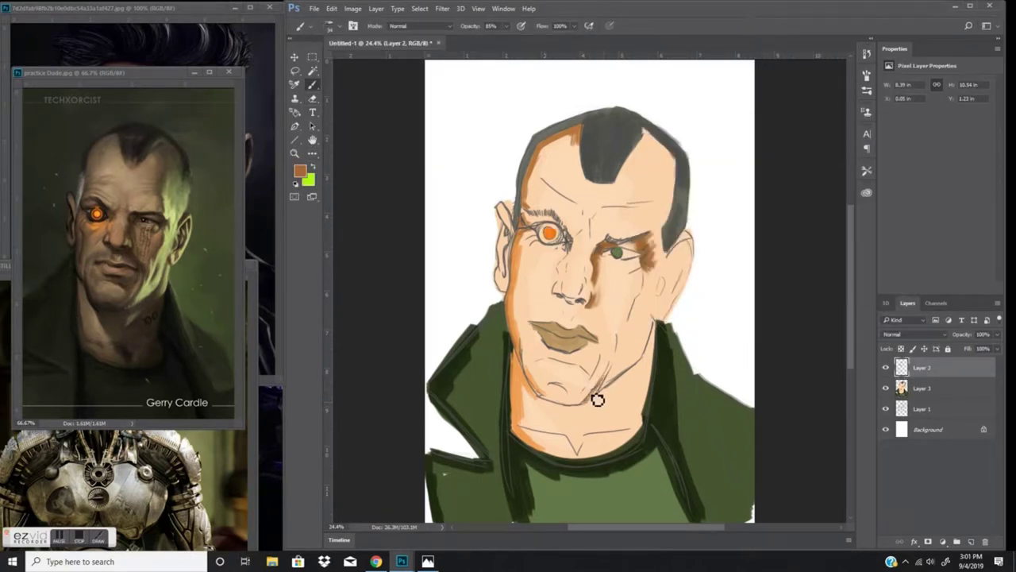
{"action": "left_click_drag", "start_coordinate": [616, 324], "coordinate": [610, 370]}
{"action": "key", "text": "ctrl+z"}
{"action": "mouse_move", "coordinate": [613, 324]}
{"action": "left_mouse_down"}
{"action": "mouse_move", "coordinate": [594, 404]}
{"action": "mouse_move", "coordinate": [655, 364]}
{"action": "mouse_move", "coordinate": [611, 428]}
{"action": "mouse_move", "coordinate": [626, 411]}
{"action": "mouse_move", "coordinate": [604, 435]}
{"action": "mouse_move", "coordinate": [546, 405]}
{"action": "mouse_move", "coordinate": [520, 365]}
{"action": "mouse_move", "coordinate": [520, 428]}
{"action": "left_mouse_up"}
Step: Set the brush opacity to 76% and build up brown shadows across the neck
{"action": "right_click", "coordinate": [626, 411], "text": "alt+shift"}
{"action": "key", "text": "7"}
{"action": "key", "text": "6"}
{"action": "right_click", "coordinate": [546, 405], "text": "alt+shift"}
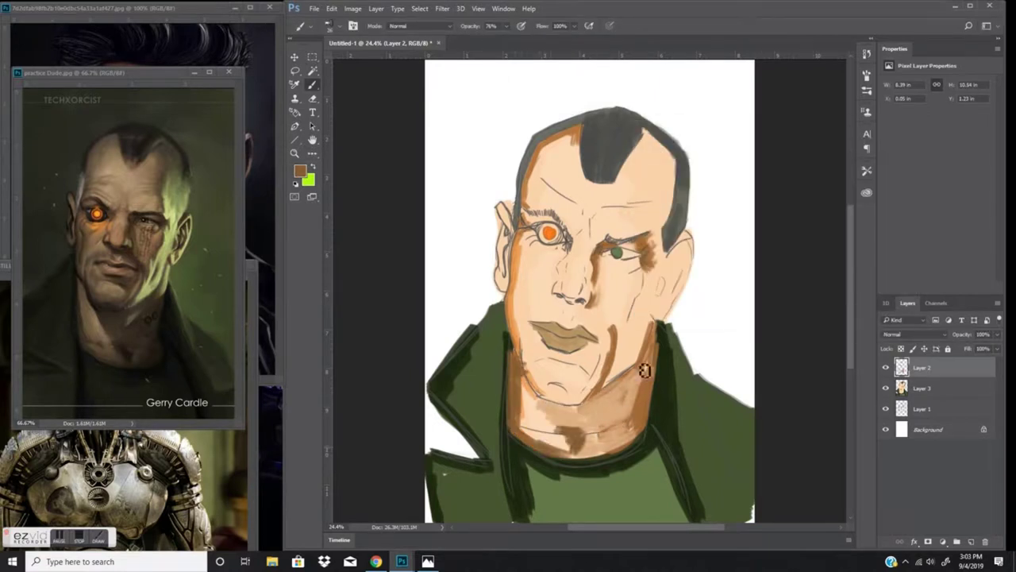
{"action": "mouse_move", "coordinate": [623, 450]}
{"action": "left_mouse_down"}
{"action": "mouse_move", "coordinate": [646, 410]}
{"action": "mouse_move", "coordinate": [617, 447]}
{"action": "mouse_move", "coordinate": [533, 424]}
{"action": "mouse_move", "coordinate": [581, 449]}
{"action": "left_mouse_up"}
Step: Add light peach strokes on the left side of the neck and blend them with the Smudge tool
{"action": "right_click", "coordinate": [524, 412], "text": "alt+shift"}
{"action": "key", "text": "r"}
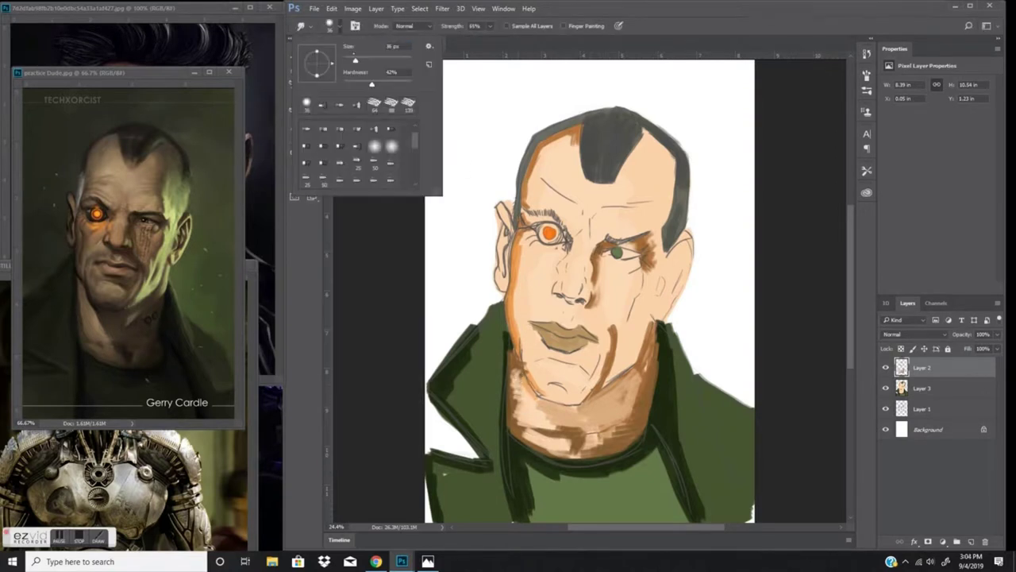
{"action": "mouse_move", "coordinate": [517, 397]}
{"action": "left_mouse_down"}
{"action": "mouse_move", "coordinate": [534, 439]}
{"action": "mouse_move", "coordinate": [516, 368]}
{"action": "mouse_move", "coordinate": [516, 405]}
{"action": "left_mouse_up"}
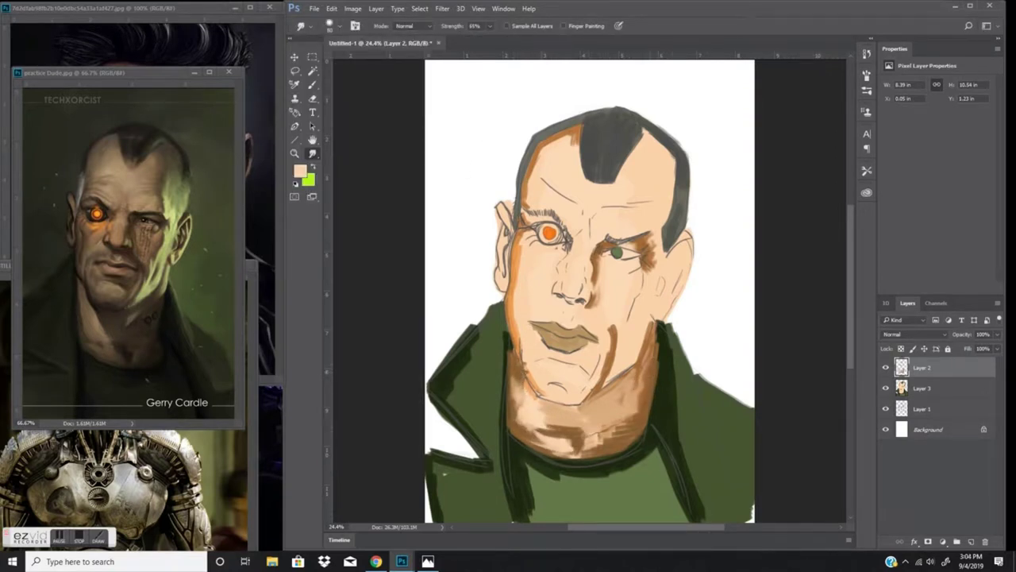
Step: Paint dark olive-brown shadows over the right side of the forehead and the right side of the neck
{"action": "left_click", "coordinate": [299, 171]}
{"action": "key", "text": "Return"}
{"action": "key", "text": "b"}
{"action": "mouse_move", "coordinate": [648, 234]}
{"action": "left_mouse_down"}
{"action": "mouse_move", "coordinate": [639, 194]}
{"action": "mouse_move", "coordinate": [650, 118]}
{"action": "mouse_move", "coordinate": [663, 183]}
{"action": "mouse_move", "coordinate": [652, 200]}
{"action": "mouse_move", "coordinate": [639, 162]}
{"action": "mouse_move", "coordinate": [663, 171]}
{"action": "mouse_move", "coordinate": [664, 199]}
{"action": "left_mouse_up"}
{"action": "mouse_move", "coordinate": [656, 352]}
{"action": "left_mouse_down"}
{"action": "mouse_move", "coordinate": [622, 391]}
{"action": "mouse_move", "coordinate": [636, 421]}
{"action": "mouse_move", "coordinate": [656, 376]}
{"action": "mouse_move", "coordinate": [635, 413]}
{"action": "left_mouse_up"}
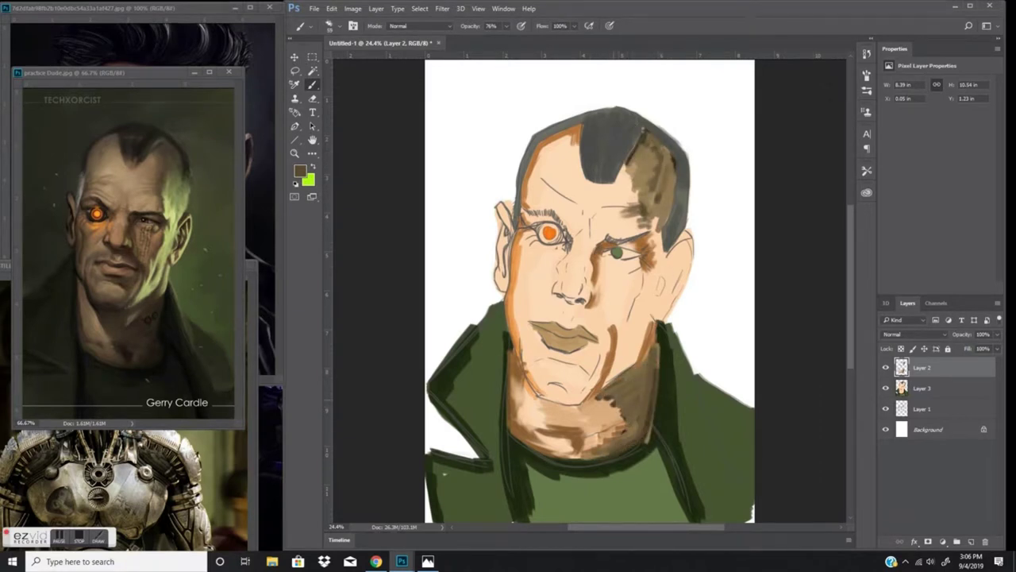
Step: Paint light green rim light along the right cheek and ear, and draw the ear's inner contours in dark olive
{"action": "right_click", "coordinate": [627, 308], "text": "alt+shift"}
{"action": "mouse_move", "coordinate": [651, 283]}
{"action": "left_mouse_down"}
{"action": "mouse_move", "coordinate": [643, 349]}
{"action": "mouse_move", "coordinate": [656, 297]}
{"action": "mouse_move", "coordinate": [653, 231]}
{"action": "mouse_move", "coordinate": [691, 248]}
{"action": "mouse_move", "coordinate": [673, 190]}
{"action": "mouse_move", "coordinate": [658, 242]}
{"action": "left_mouse_up"}
{"action": "left_click", "coordinate": [329, 26]}
{"action": "double_click", "coordinate": [300, 171]}
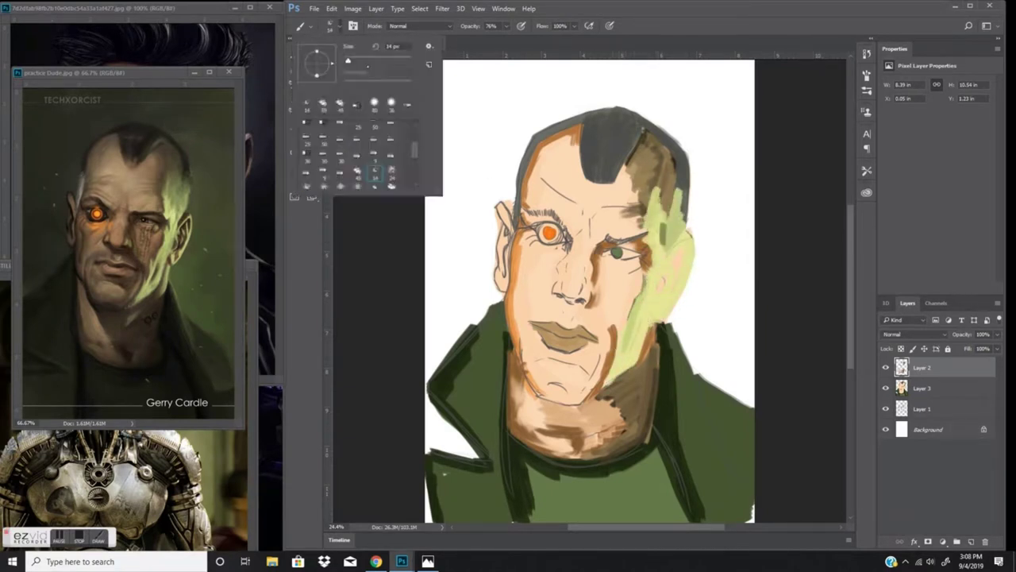
{"action": "right_click", "coordinate": [646, 272], "text": "alt+shift"}
{"action": "left_click_drag", "start_coordinate": [651, 288], "coordinate": [667, 299]}
{"action": "mouse_move", "coordinate": [671, 237]}
{"action": "left_mouse_down"}
{"action": "mouse_move", "coordinate": [690, 243]}
{"action": "mouse_move", "coordinate": [671, 315]}
{"action": "left_mouse_up"}
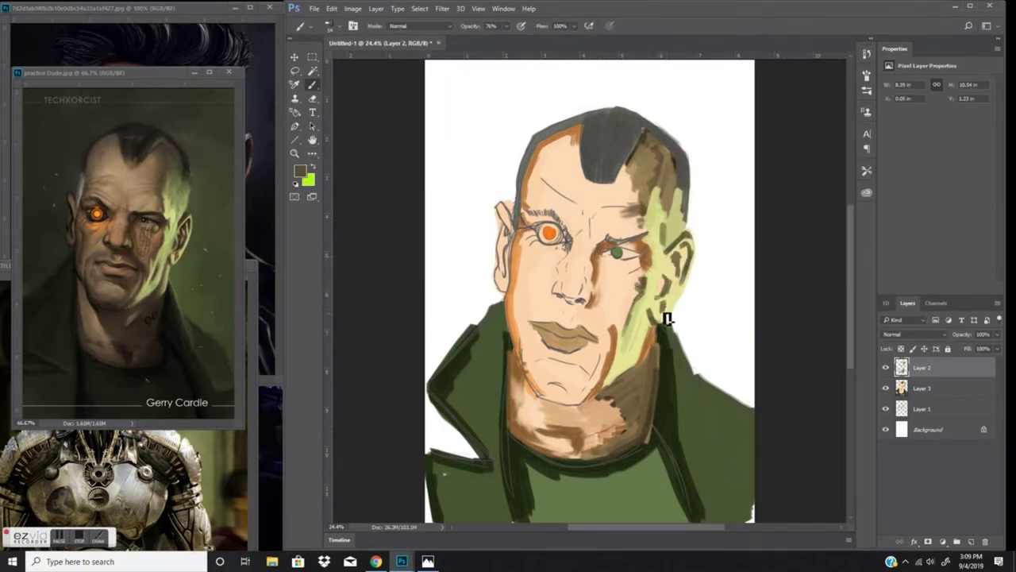
Step: Change the brush and darken the contours of the left ear and cheek with dark brown
{"action": "left_click", "coordinate": [330, 25]}
{"action": "double_click", "coordinate": [300, 170]}
{"action": "left_click_drag", "start_coordinate": [520, 357], "coordinate": [518, 226]}
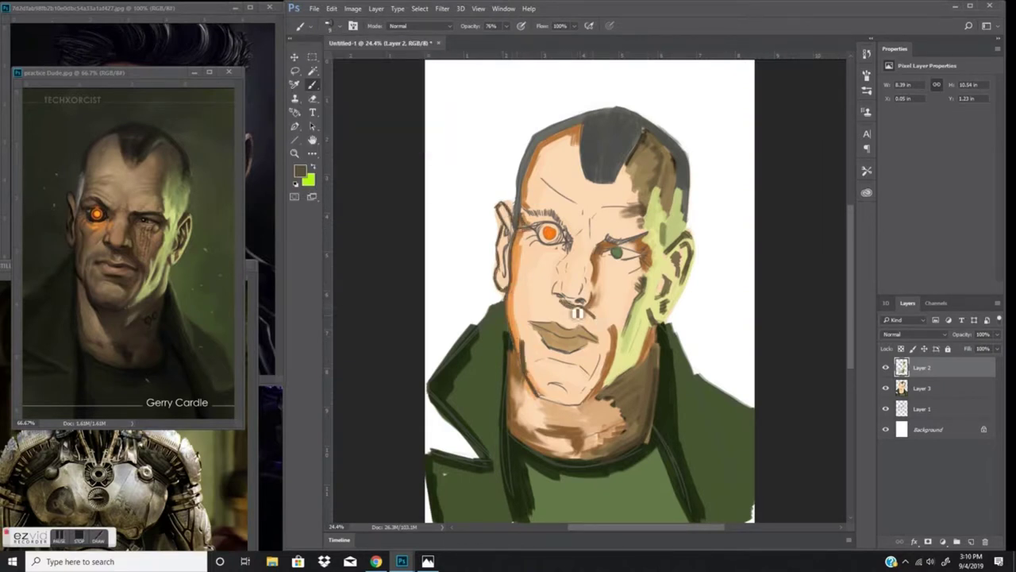
Step: Pick another brush and paint the nostril shadow, the crease beside the mouth and the chin crease
{"action": "left_click", "coordinate": [330, 25]}
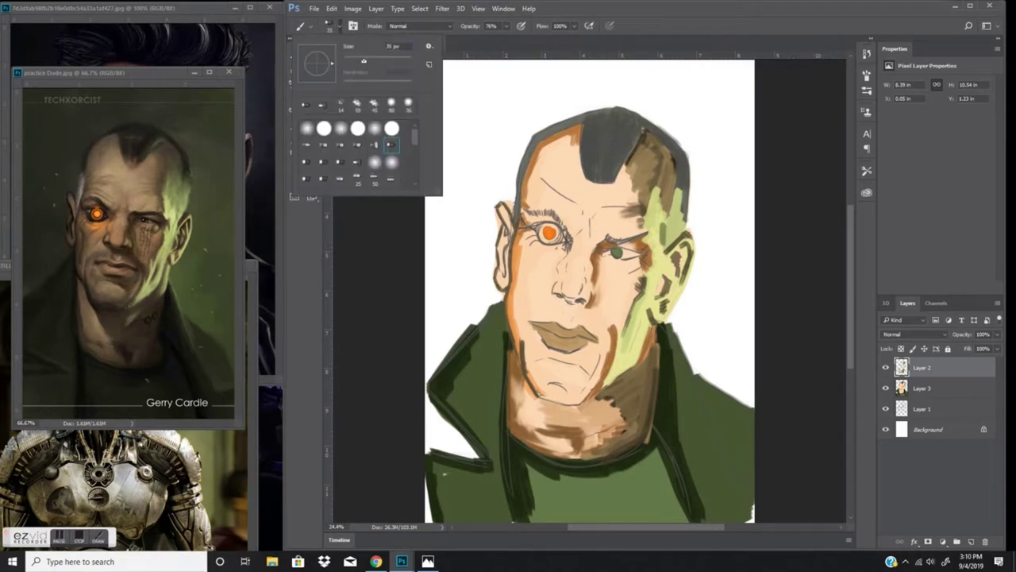
{"action": "left_click", "coordinate": [563, 302]}
{"action": "left_click_drag", "start_coordinate": [555, 393], "coordinate": [570, 391]}
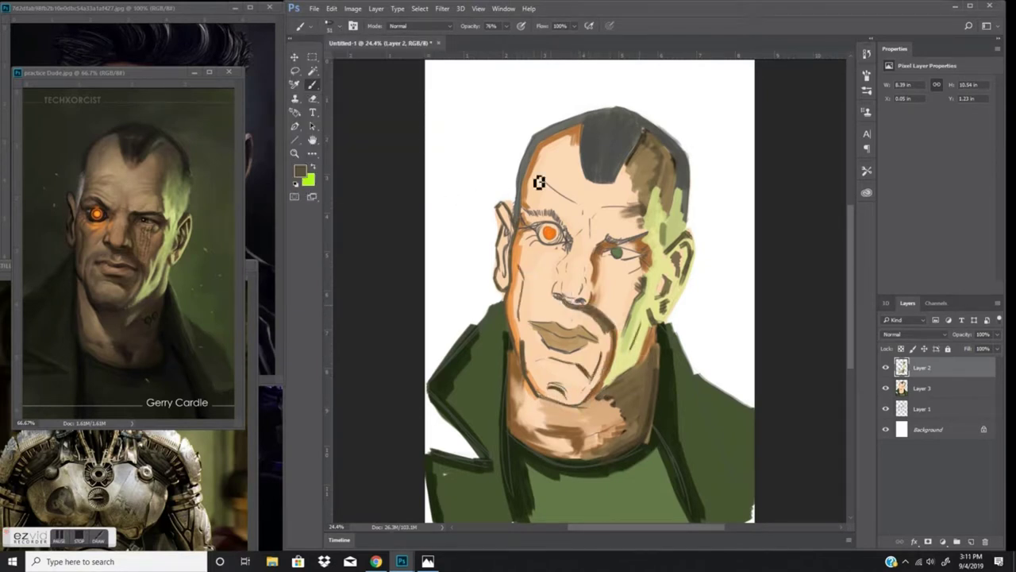
Step: Add dark accents beneath the right eye and inside the right ear, and draw frown lines between the brows
{"action": "mouse_move", "coordinate": [637, 269]}
{"action": "left_mouse_down"}
{"action": "mouse_move", "coordinate": [691, 249]}
{"action": "mouse_move", "coordinate": [683, 286]}
{"action": "left_mouse_up"}
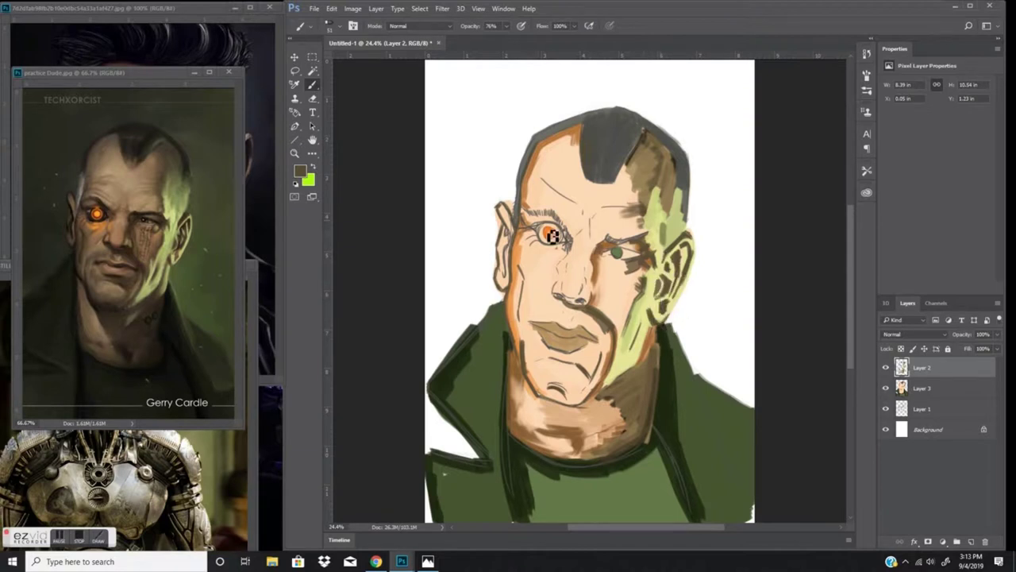
{"action": "mouse_move", "coordinate": [585, 227]}
{"action": "left_mouse_down"}
{"action": "mouse_move", "coordinate": [594, 238]}
{"action": "mouse_move", "coordinate": [589, 215]}
{"action": "left_mouse_up"}
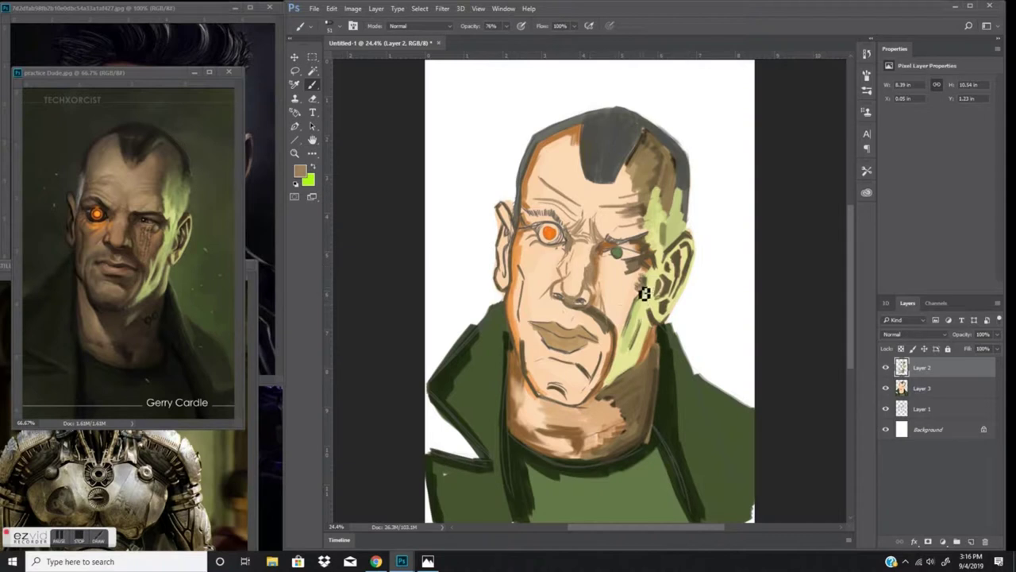
Step: Change the brush and shade the upper lip, chin and brow above the right eye with mid brown
{"action": "left_click", "coordinate": [341, 25]}
{"action": "left_click", "coordinate": [517, 317]}
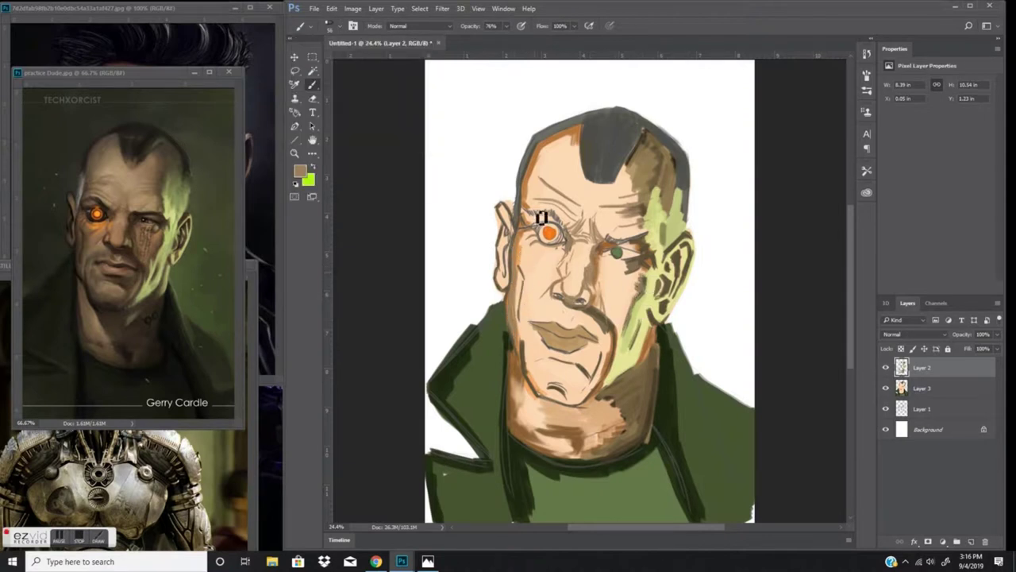
{"action": "mouse_move", "coordinate": [610, 306]}
{"action": "left_mouse_down"}
{"action": "mouse_move", "coordinate": [532, 322]}
{"action": "mouse_move", "coordinate": [535, 367]}
{"action": "mouse_move", "coordinate": [556, 356]}
{"action": "mouse_move", "coordinate": [584, 385]}
{"action": "mouse_move", "coordinate": [542, 366]}
{"action": "mouse_move", "coordinate": [569, 319]}
{"action": "mouse_move", "coordinate": [535, 315]}
{"action": "left_mouse_up"}
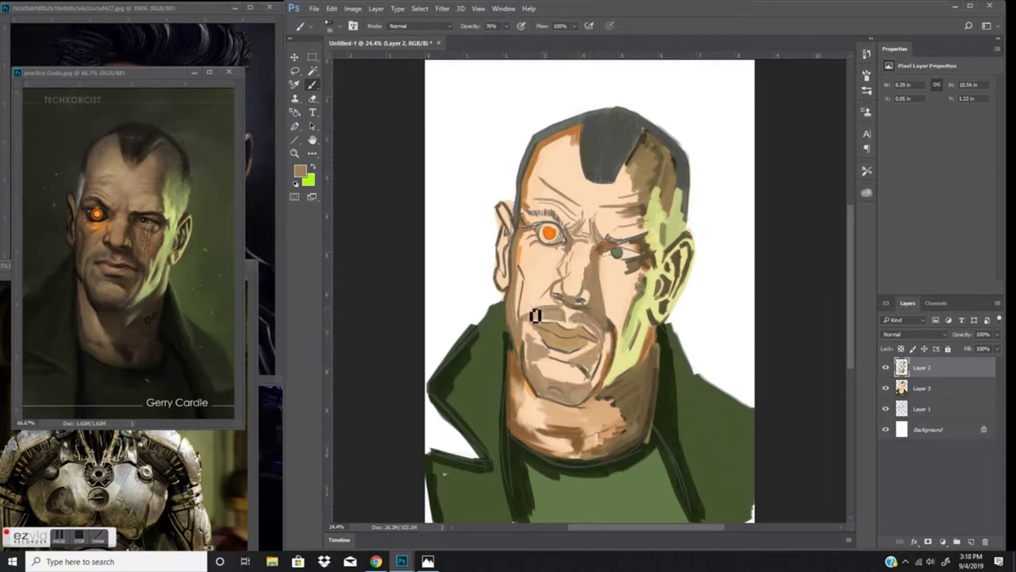
{"action": "mouse_move", "coordinate": [642, 228]}
{"action": "left_mouse_down"}
{"action": "mouse_move", "coordinate": [592, 226]}
{"action": "mouse_move", "coordinate": [640, 228]}
{"action": "mouse_move", "coordinate": [604, 244]}
{"action": "left_mouse_up"}
Step: Add a new layer beneath the portrait layers and fill it with very dark green as the background
{"action": "left_click", "coordinate": [970, 541], "text": "ctrl"}
{"action": "left_click", "coordinate": [300, 170]}
{"action": "left_click", "coordinate": [659, 274]}
{"action": "key", "text": "Return"}
{"action": "key", "text": "g"}
{"action": "key", "text": "alt+BackSpace"}
{"action": "left_click", "coordinate": [300, 171]}
{"action": "key", "text": "Return"}
{"action": "left_click", "coordinate": [300, 170]}
{"action": "key", "text": "Return"}
{"action": "key", "text": "b"}
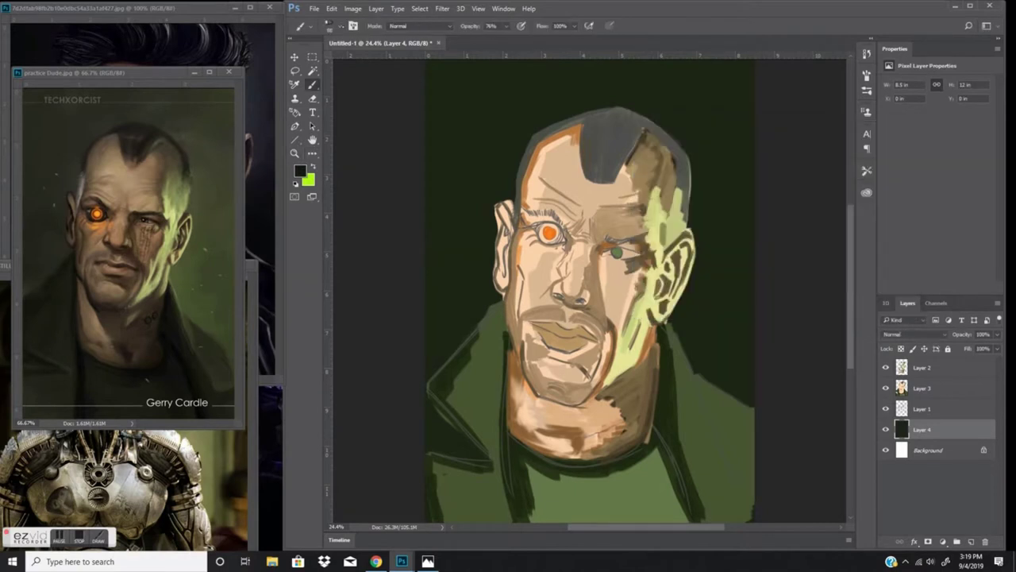
Step: Switch to a textured brush at 85% opacity and break up the background with near-black strokes
{"action": "left_click", "coordinate": [331, 26]}
{"action": "key", "text": "Return"}
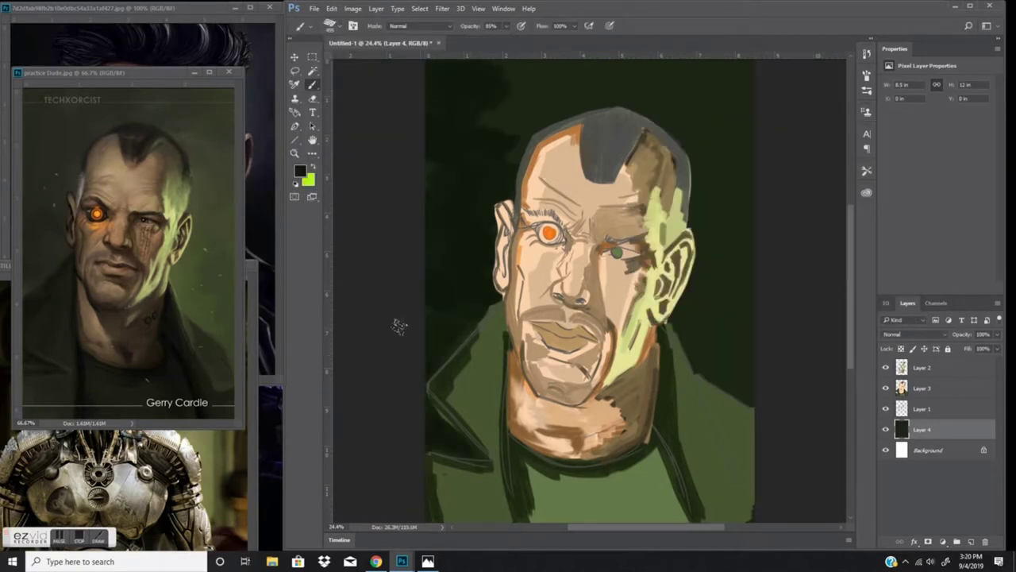
{"action": "key", "text": "8"}
{"action": "key", "text": "5"}
Step: Paint olive and brighter green strokes across the background right of the head, lowering the brush opacity to 25%
{"action": "left_click", "coordinate": [300, 171]}
{"action": "key", "text": "Return"}
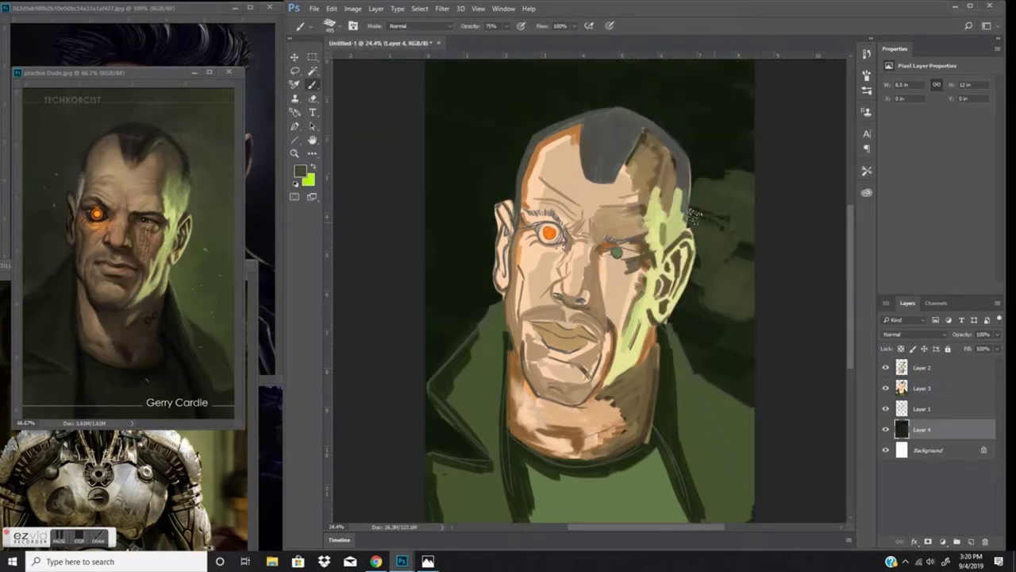
{"action": "left_click", "coordinate": [300, 171]}
{"action": "key", "text": "Return"}
{"action": "key", "text": "b"}
{"action": "key", "text": "5"}
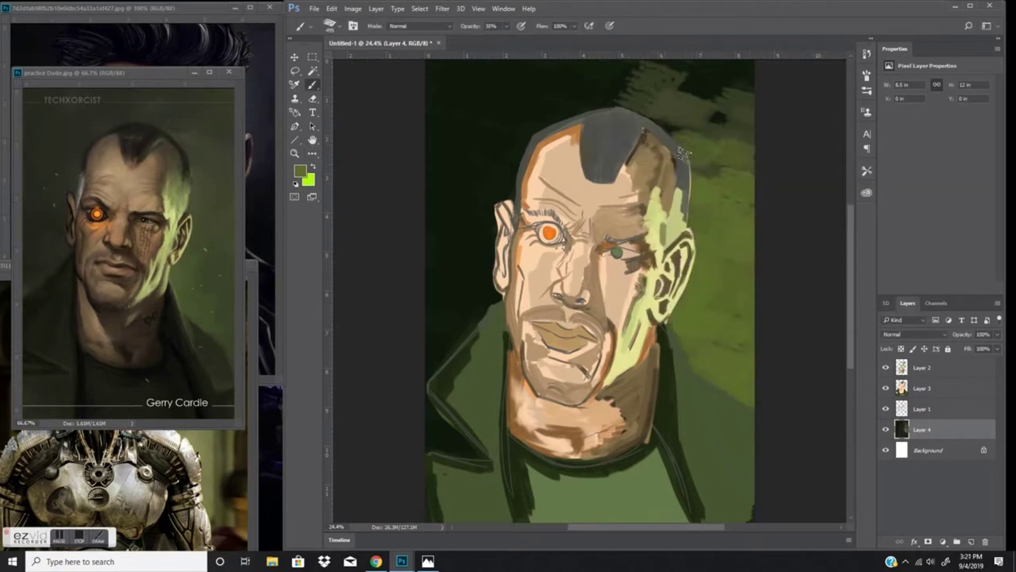
{"action": "key", "text": "2"}
{"action": "key", "text": "5"}
{"action": "mouse_move", "coordinate": [714, 95]}
{"action": "left_mouse_down"}
{"action": "mouse_move", "coordinate": [722, 254]}
{"action": "mouse_move", "coordinate": [699, 119]}
{"action": "mouse_move", "coordinate": [731, 238]}
{"action": "left_mouse_up"}
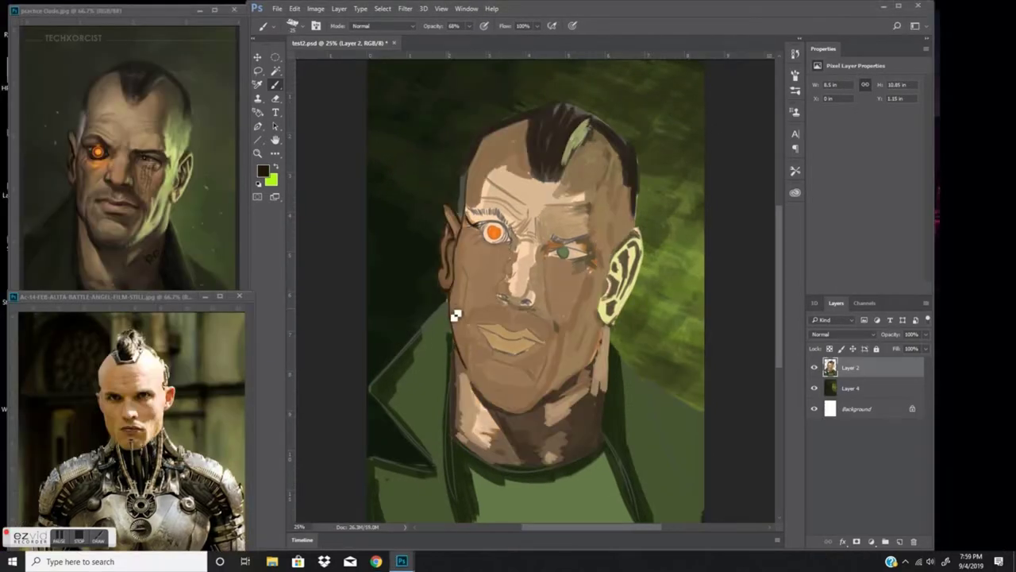
Step: Outline the orange eye, nostrils and right jawline in dark brown, reducing the brush opacity to 55%
{"action": "left_click_drag", "start_coordinate": [481, 234], "coordinate": [516, 231]}
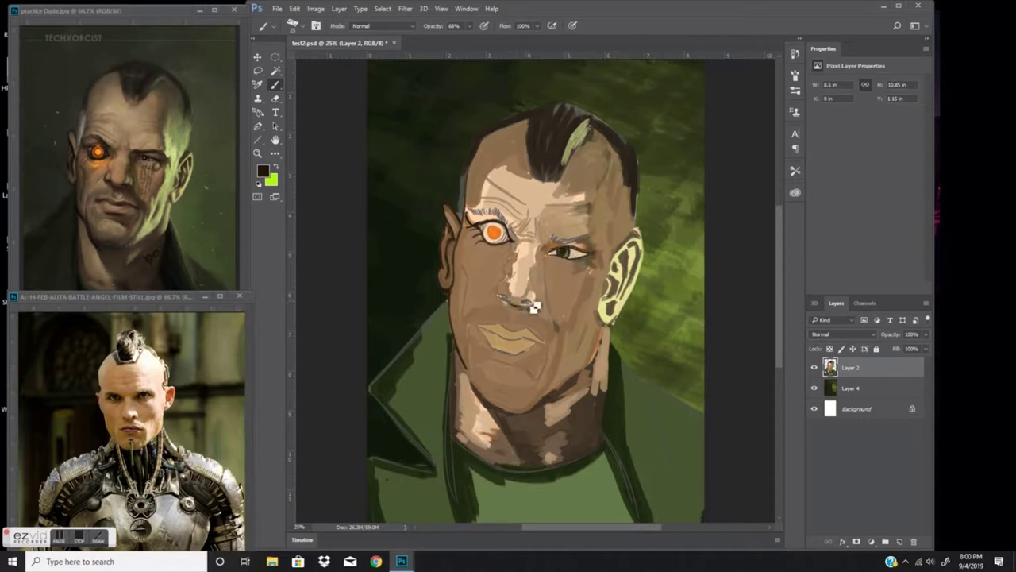
{"action": "left_click_drag", "start_coordinate": [498, 292], "coordinate": [530, 303]}
{"action": "key", "text": "3"}
{"action": "key", "text": "5"}
{"action": "left_click_drag", "start_coordinate": [556, 389], "coordinate": [596, 334]}
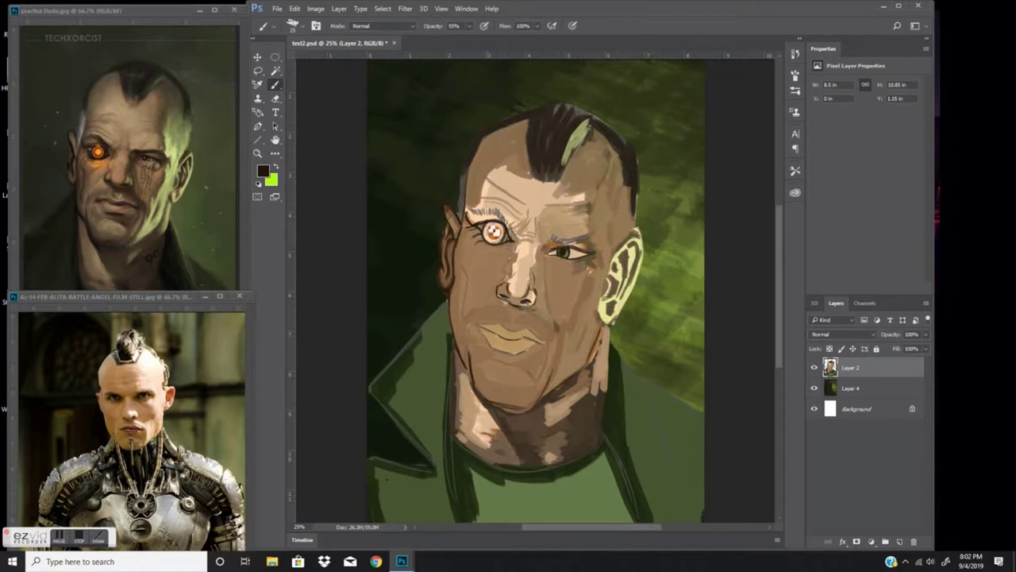
Step: Paint pale green rim light down the right side of the neck using colours sampled from the ear
{"action": "mouse_move", "coordinate": [610, 294]}
{"action": "left_mouse_down"}
{"action": "mouse_move", "coordinate": [617, 267]}
{"action": "mouse_move", "coordinate": [643, 236]}
{"action": "mouse_move", "coordinate": [637, 283]}
{"action": "mouse_move", "coordinate": [639, 256]}
{"action": "mouse_move", "coordinate": [637, 275]}
{"action": "mouse_move", "coordinate": [627, 266]}
{"action": "mouse_move", "coordinate": [621, 273]}
{"action": "mouse_move", "coordinate": [609, 378]}
{"action": "left_mouse_up"}
{"action": "left_click", "coordinate": [612, 293], "text": "alt"}
{"action": "left_click", "coordinate": [612, 319], "text": "alt"}
{"action": "left_click_drag", "start_coordinate": [608, 340], "coordinate": [597, 391]}
Step: Choose white and paint the white of the right eye
{"action": "left_click", "coordinate": [263, 172]}
{"action": "left_click", "coordinate": [643, 131]}
{"action": "left_click", "coordinate": [879, 145]}
{"action": "right_click", "coordinate": [551, 250]}
{"action": "key", "text": "Escape"}
{"action": "left_click_drag", "start_coordinate": [552, 254], "coordinate": [567, 256]}
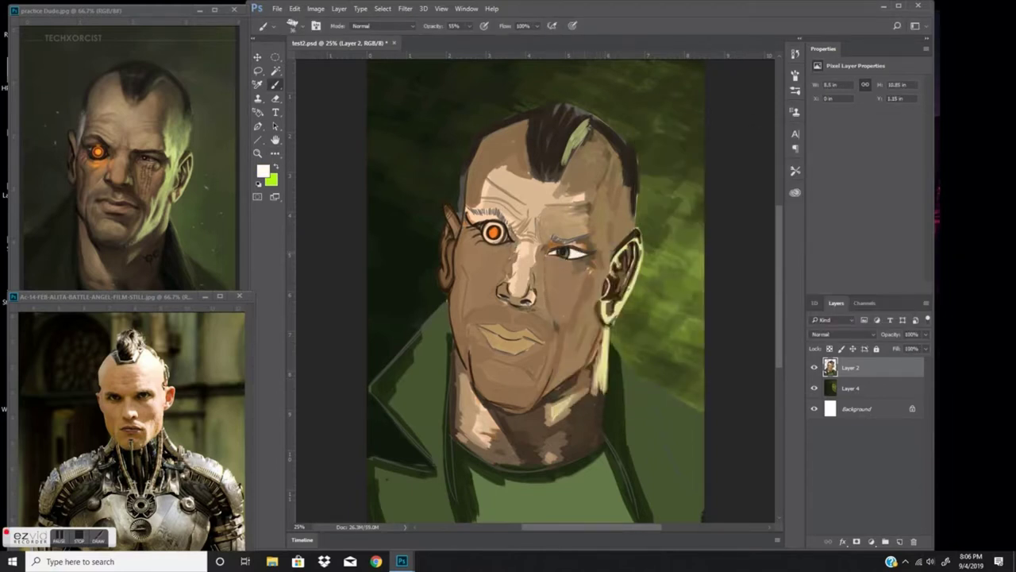
Step: Draw the mouth line in dark brown and recolour the lips with muted pink
{"action": "left_click", "coordinate": [263, 171]}
{"action": "left_click", "coordinate": [466, 270]}
{"action": "key", "text": "Return"}
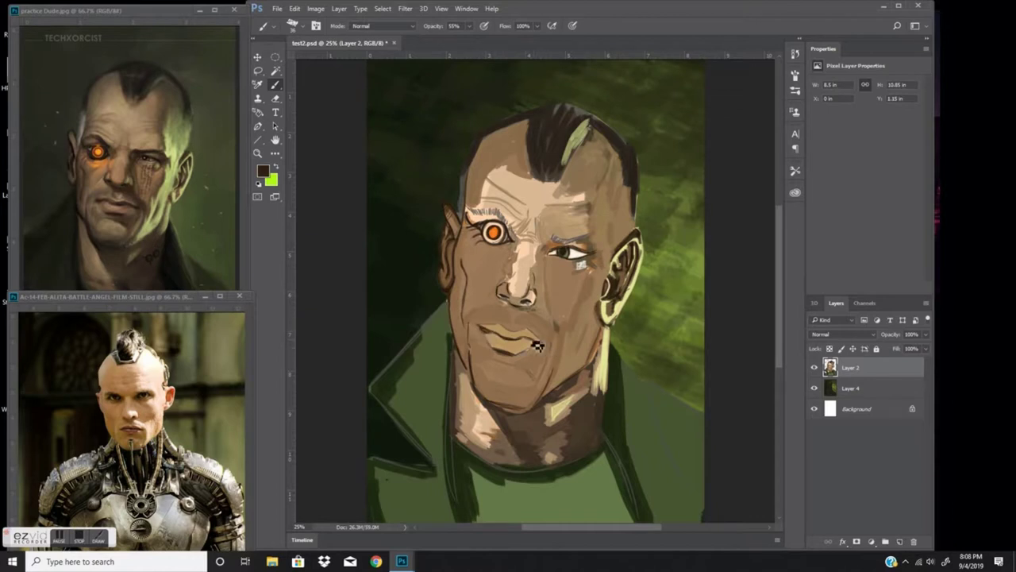
{"action": "left_click", "coordinate": [263, 171]}
{"action": "left_click", "coordinate": [500, 334]}
{"action": "key", "text": "Return"}
Step: Change the brush and paint the jacket's left collar with dark green strokes
{"action": "left_click", "coordinate": [304, 26]}
{"action": "left_click", "coordinate": [263, 170]}
{"action": "left_click", "coordinate": [408, 352]}
{"action": "key", "text": "Return"}
{"action": "left_click", "coordinate": [304, 26]}
{"action": "left_click", "coordinate": [403, 352]}
{"action": "mouse_move", "coordinate": [403, 352]}
{"action": "left_mouse_down"}
{"action": "mouse_move", "coordinate": [432, 326]}
{"action": "mouse_move", "coordinate": [439, 371]}
{"action": "mouse_move", "coordinate": [420, 445]}
{"action": "left_mouse_up"}
Step: Cover the jacket's left shoulder with dark green 1f2812 and darken both lapels
{"action": "left_click", "coordinate": [263, 171]}
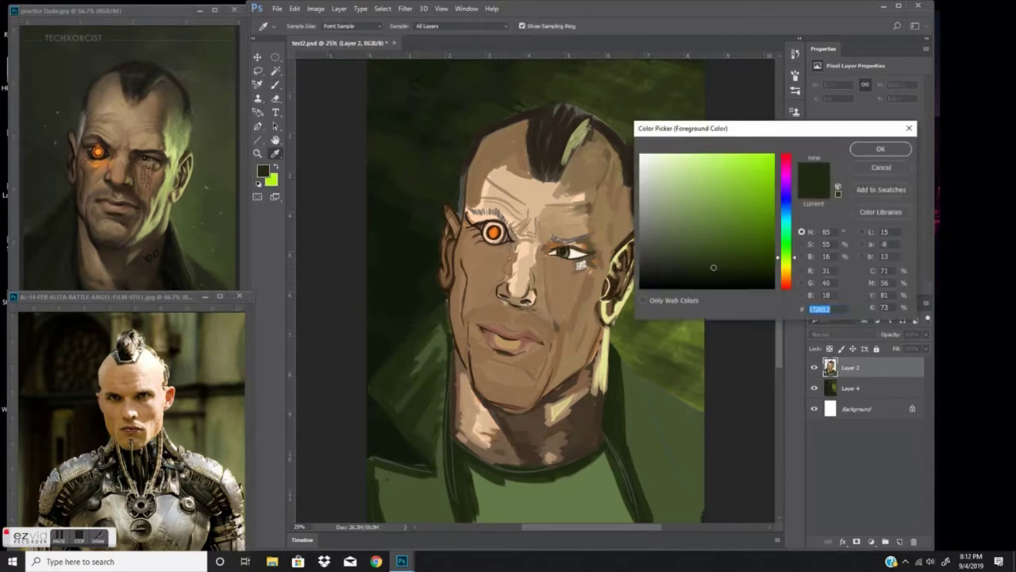
{"action": "key", "text": "Return"}
{"action": "mouse_move", "coordinate": [433, 325]}
{"action": "left_mouse_down"}
{"action": "mouse_move", "coordinate": [443, 381]}
{"action": "mouse_move", "coordinate": [384, 527]}
{"action": "left_mouse_up"}
{"action": "key", "text": "ctrl+minus"}
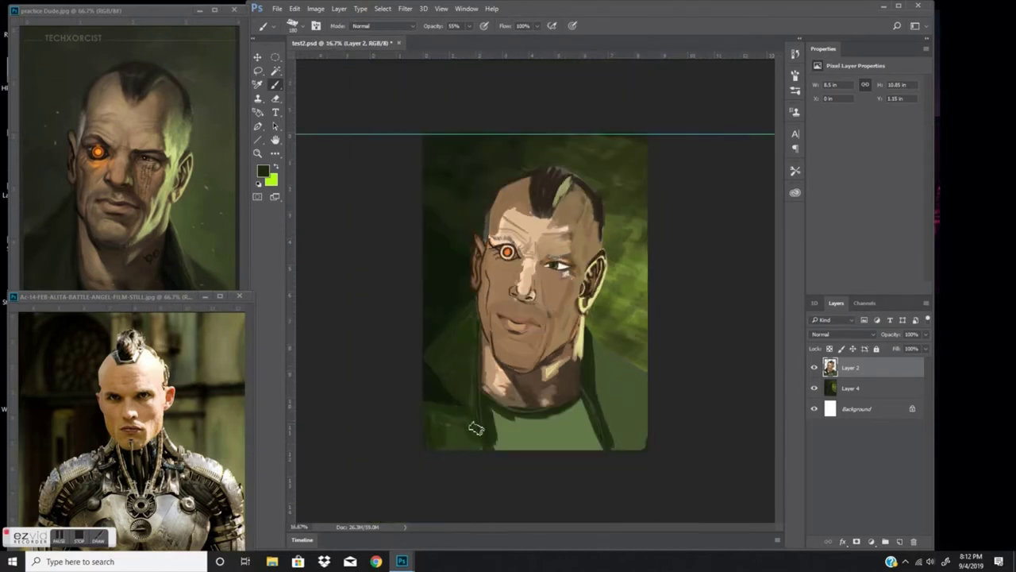
{"action": "left_click", "coordinate": [262, 170]}
{"action": "key", "text": "Return"}
{"action": "left_click_drag", "start_coordinate": [463, 324], "coordinate": [476, 412]}
{"action": "left_click_drag", "start_coordinate": [478, 349], "coordinate": [484, 444]}
{"action": "mouse_move", "coordinate": [596, 333]}
{"action": "left_mouse_down"}
{"action": "mouse_move", "coordinate": [587, 393]}
{"action": "mouse_move", "coordinate": [608, 413]}
{"action": "mouse_move", "coordinate": [576, 411]}
{"action": "mouse_move", "coordinate": [596, 460]}
{"action": "left_mouse_up"}
Step: Cover the shirt below the neck with dark green textured strokes
{"action": "left_click", "coordinate": [263, 170]}
{"action": "key", "text": "Return"}
{"action": "right_click", "coordinate": [456, 293]}
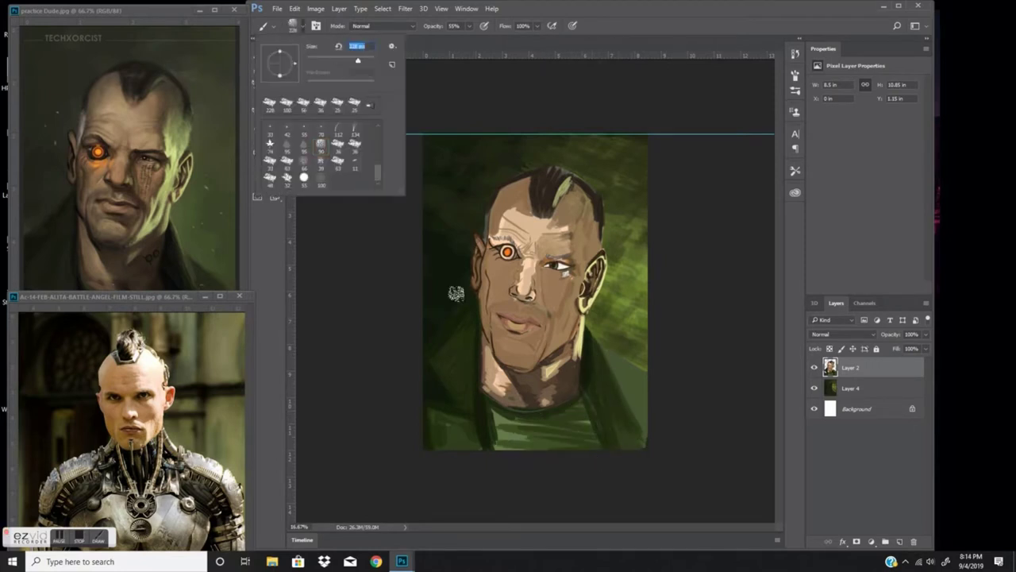
{"action": "key", "text": "Escape"}
{"action": "left_click", "coordinate": [476, 404], "text": "alt"}
{"action": "left_click", "coordinate": [263, 171]}
{"action": "key", "text": "Return"}
{"action": "left_click_drag", "start_coordinate": [524, 444], "coordinate": [594, 424]}
{"action": "mouse_move", "coordinate": [488, 406]}
{"action": "left_mouse_down"}
{"action": "mouse_move", "coordinate": [631, 381]}
{"action": "mouse_move", "coordinate": [628, 472]}
{"action": "left_mouse_up"}
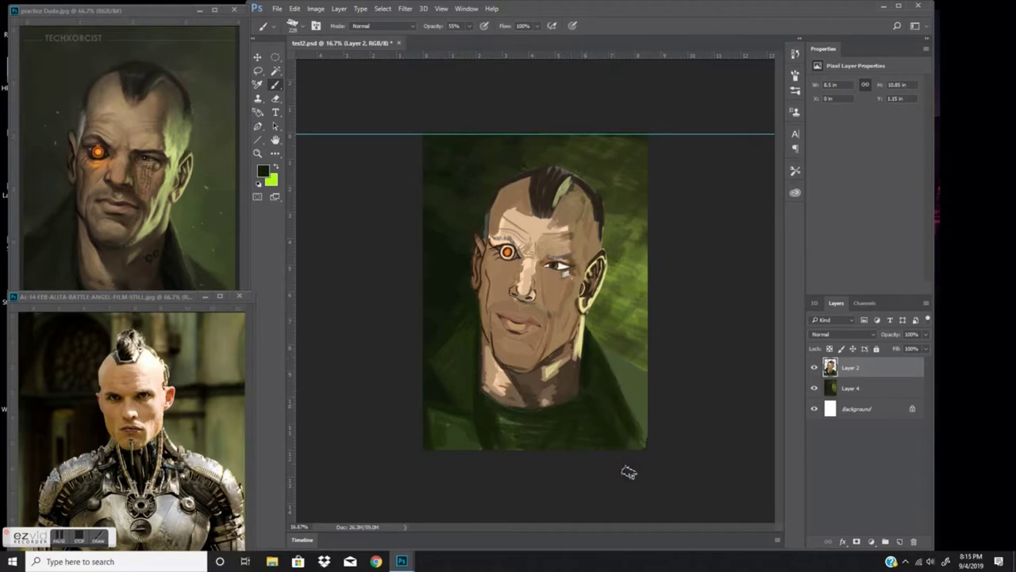
Step: Paint the right shoulder dark green and add an olive green highlight along the right lapel
{"action": "left_click_drag", "start_coordinate": [604, 349], "coordinate": [627, 429]}
{"action": "left_click_drag", "start_coordinate": [615, 373], "coordinate": [639, 428]}
{"action": "left_click", "coordinate": [263, 171]}
{"action": "left_click", "coordinate": [623, 417]}
{"action": "key", "text": "Return"}
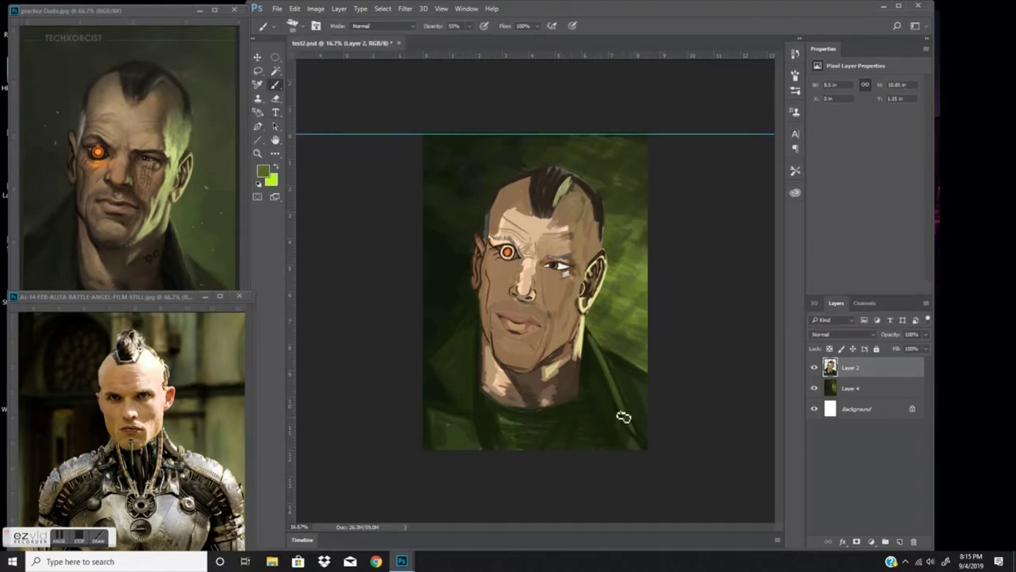
Step: Deepen the shirt, the jacket's left side and the shadows on the neck with near-black strokes
{"action": "left_click", "coordinate": [707, 198]}
{"action": "key", "text": "Return"}
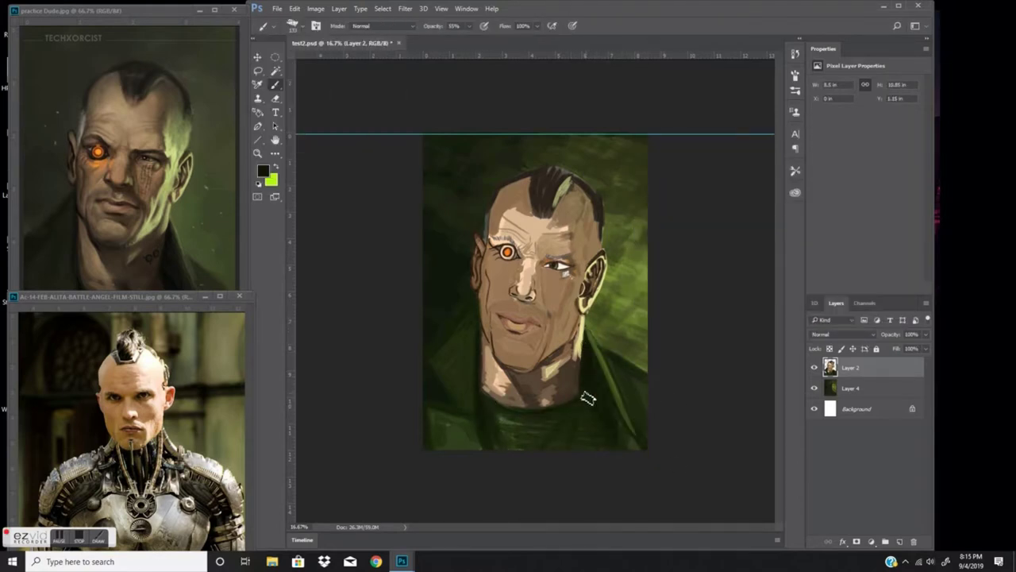
{"action": "left_click_drag", "start_coordinate": [488, 405], "coordinate": [556, 444]}
{"action": "left_click_drag", "start_coordinate": [504, 424], "coordinate": [560, 432]}
{"action": "mouse_move", "coordinate": [469, 313]}
{"action": "left_mouse_down"}
{"action": "mouse_move", "coordinate": [449, 349]}
{"action": "mouse_move", "coordinate": [457, 362]}
{"action": "mouse_move", "coordinate": [441, 405]}
{"action": "left_mouse_up"}
{"action": "left_click_drag", "start_coordinate": [432, 409], "coordinate": [480, 449]}
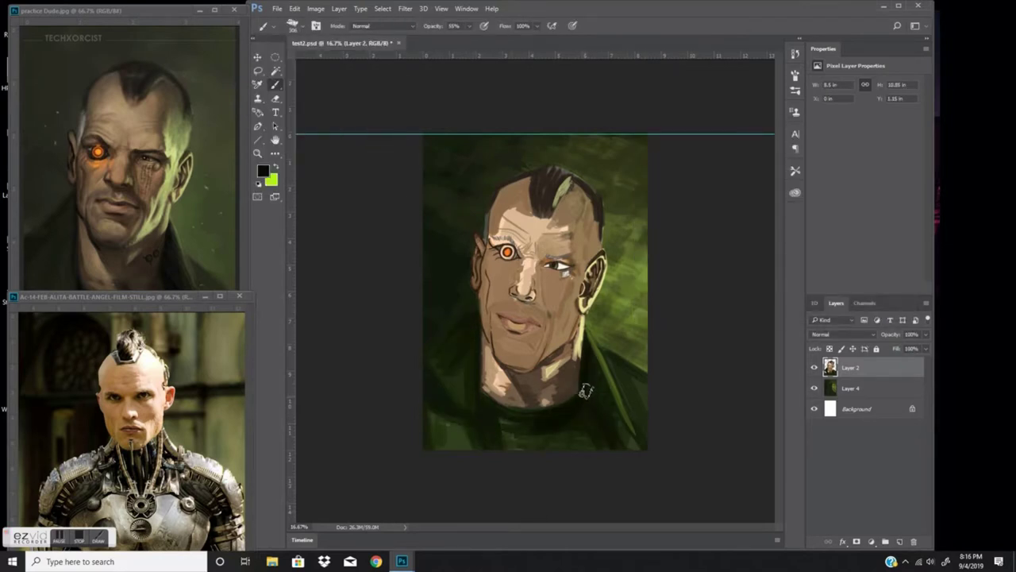
{"action": "left_click_drag", "start_coordinate": [587, 354], "coordinate": [548, 405]}
{"action": "left_click_drag", "start_coordinate": [482, 330], "coordinate": [482, 390]}
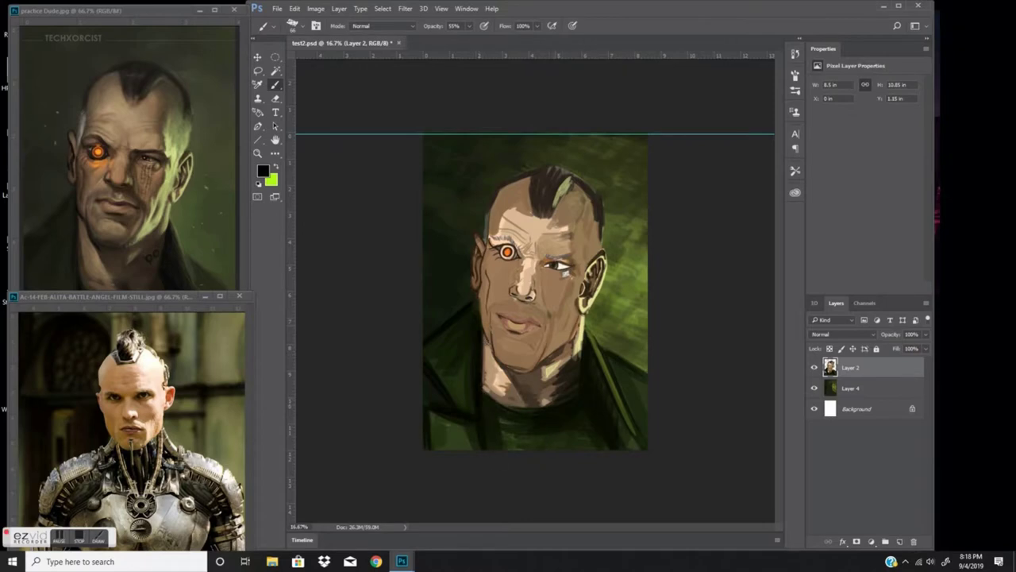
Step: Brighten the edge of the right lapel with vivid green at 29% opacity
{"action": "key", "text": "ctrl+plus"}
{"action": "left_click", "coordinate": [621, 376], "text": "alt"}
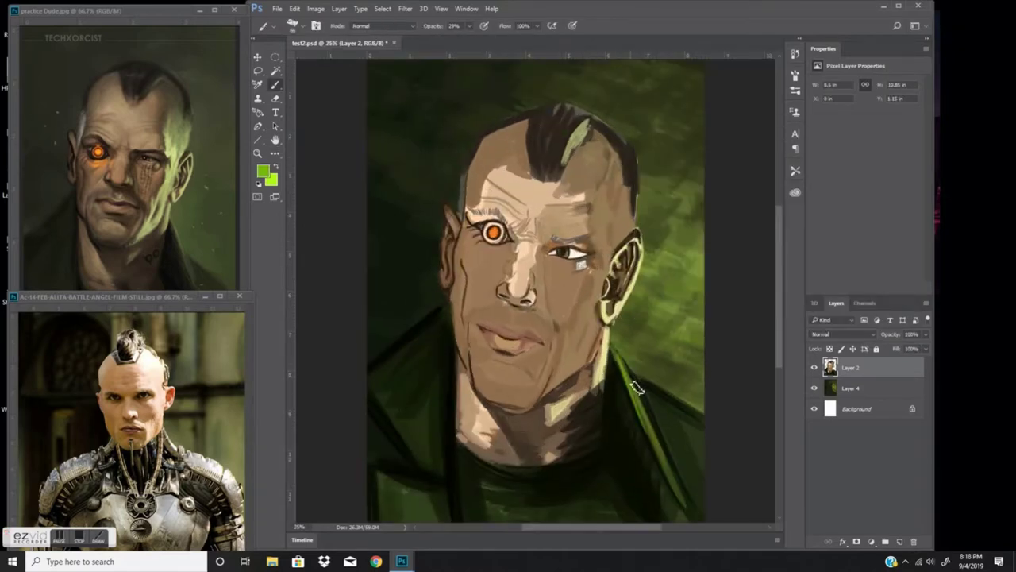
{"action": "key", "text": "ctrl+minus"}
Step: Paint light grey strokes over the hair at the left temple
{"action": "key", "text": "ctrl+plus"}
{"action": "key", "text": "ctrl+plus"}
{"action": "key", "text": "ctrl+plus"}
{"action": "key", "text": "i"}
{"action": "key", "text": "Return"}
{"action": "key", "text": "b"}
{"action": "left_click_drag", "start_coordinate": [390, 270], "coordinate": [387, 218]}
{"action": "mouse_move", "coordinate": [389, 268]}
{"action": "left_mouse_down"}
{"action": "mouse_move", "coordinate": [386, 224]}
{"action": "mouse_move", "coordinate": [393, 308]}
{"action": "mouse_move", "coordinate": [401, 208]}
{"action": "mouse_move", "coordinate": [394, 296]}
{"action": "left_mouse_up"}
{"action": "key", "text": "ctrl+minus"}
Step: Fill in both eyebrows with black at 51% brush opacity
{"action": "left_click", "coordinate": [262, 171]}
{"action": "key", "text": "Return"}
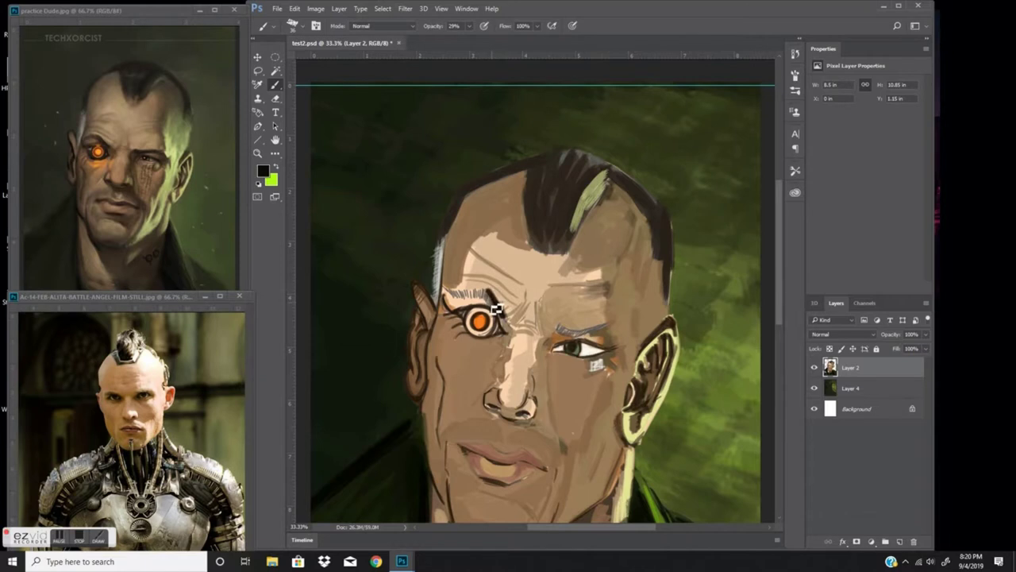
{"action": "key", "text": "5"}
{"action": "key", "text": "1"}
{"action": "mouse_move", "coordinate": [498, 302]}
{"action": "left_mouse_down"}
{"action": "mouse_move", "coordinate": [470, 283]}
{"action": "mouse_move", "coordinate": [477, 298]}
{"action": "mouse_move", "coordinate": [449, 295]}
{"action": "left_mouse_up"}
{"action": "left_click_drag", "start_coordinate": [497, 303], "coordinate": [458, 298]}
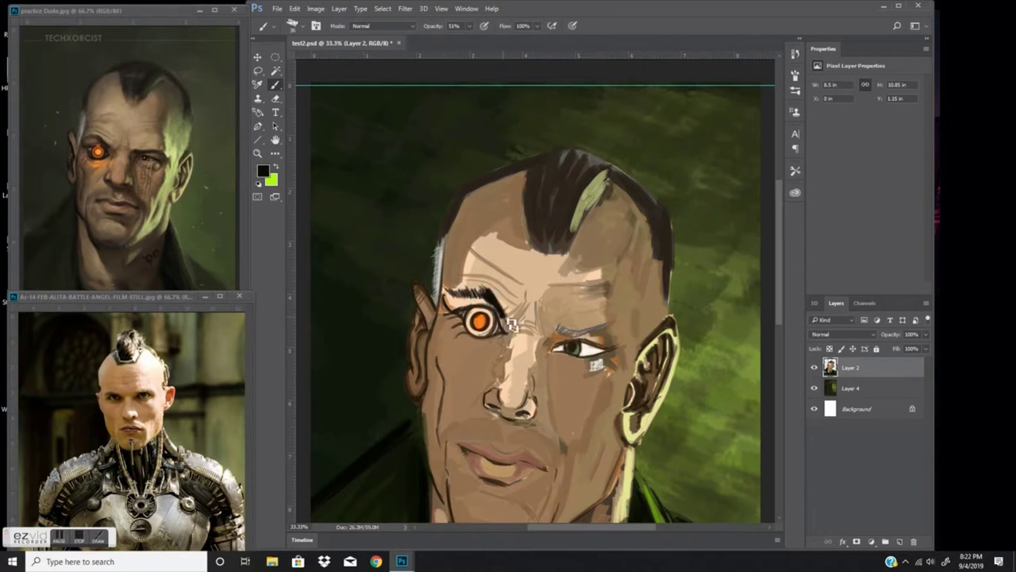
{"action": "left_click_drag", "start_coordinate": [582, 337], "coordinate": [611, 325]}
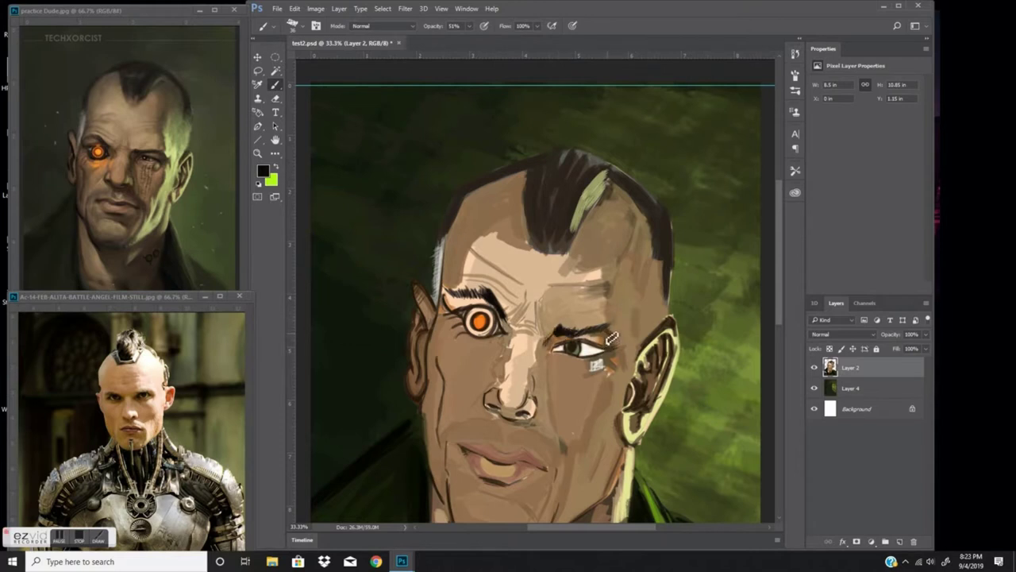
Step: Draw a dark crease down the right temple and darken both corners of the right eye
{"action": "left_click_drag", "start_coordinate": [609, 270], "coordinate": [616, 338]}
{"action": "mouse_move", "coordinate": [620, 346]}
{"action": "left_mouse_down"}
{"action": "mouse_move", "coordinate": [601, 340]}
{"action": "mouse_move", "coordinate": [610, 358]}
{"action": "left_mouse_up"}
{"action": "left_click_drag", "start_coordinate": [560, 338], "coordinate": [543, 346]}
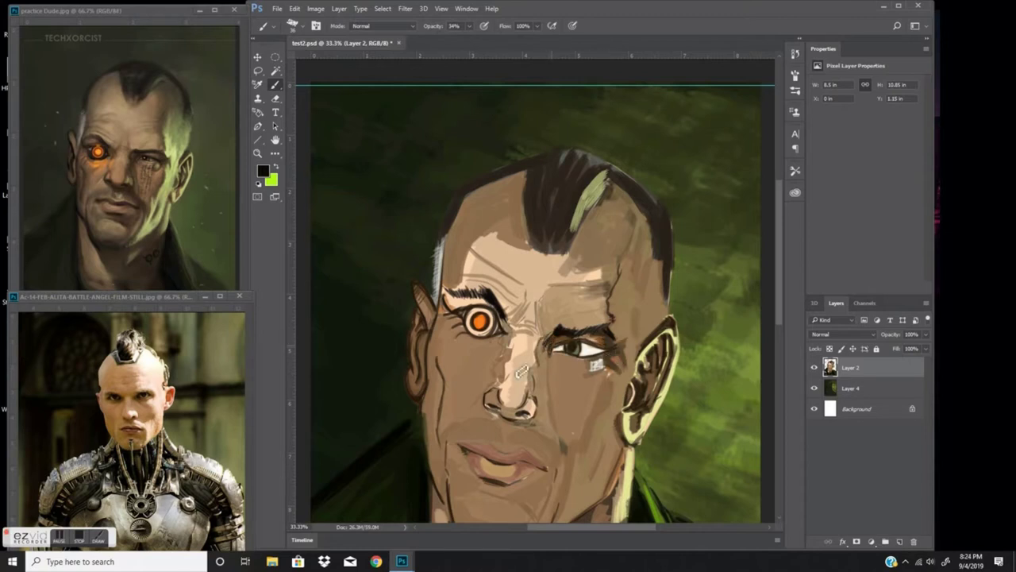
Step: Repaint the right eye's iris in black and grey, sampling tones from the eye and lowering the opacity to 26%
{"action": "right_click", "coordinate": [571, 352]}
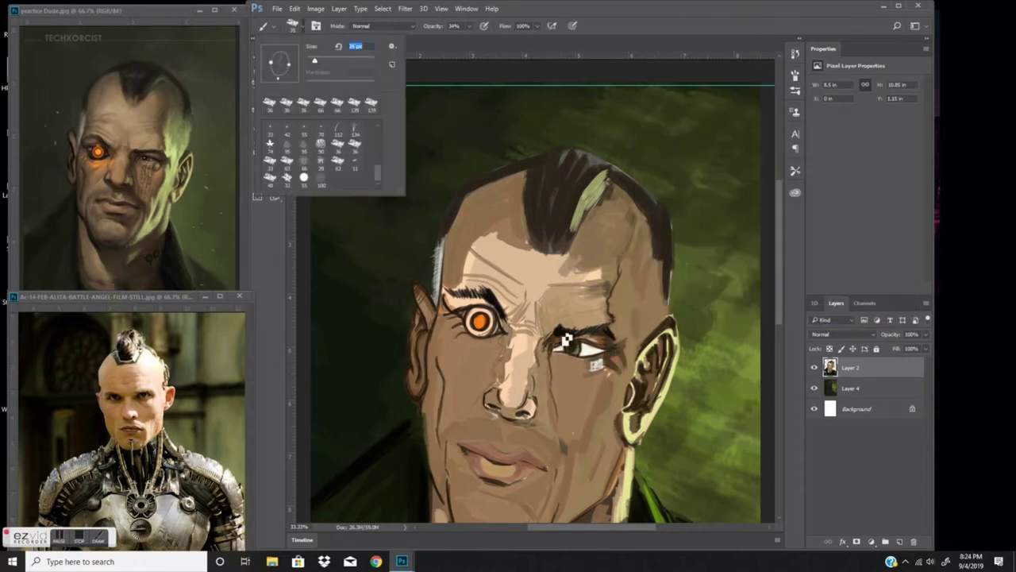
{"action": "key", "text": "Escape"}
{"action": "key", "text": "ctrl+plus"}
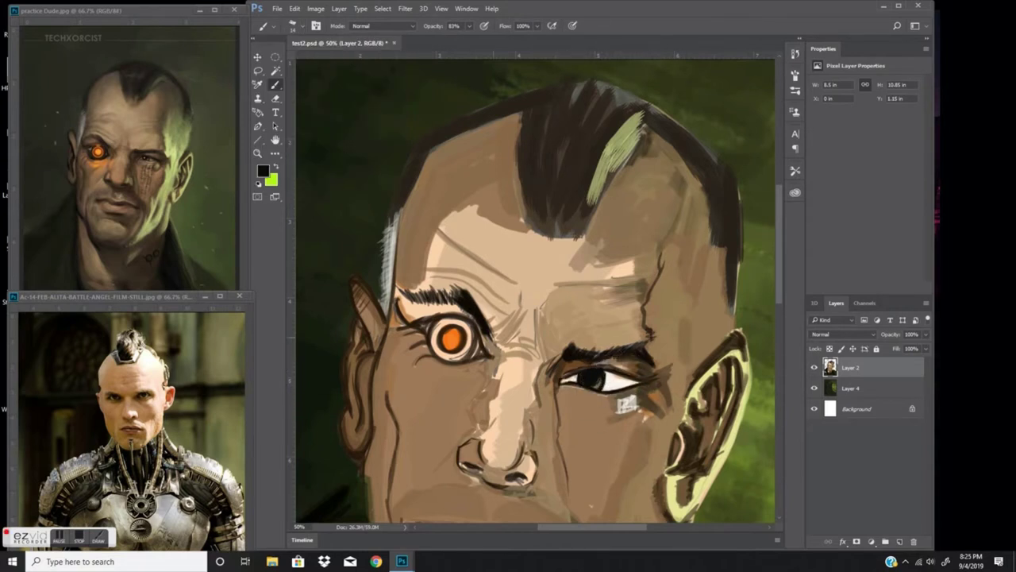
{"action": "left_click", "coordinate": [568, 386], "text": "alt"}
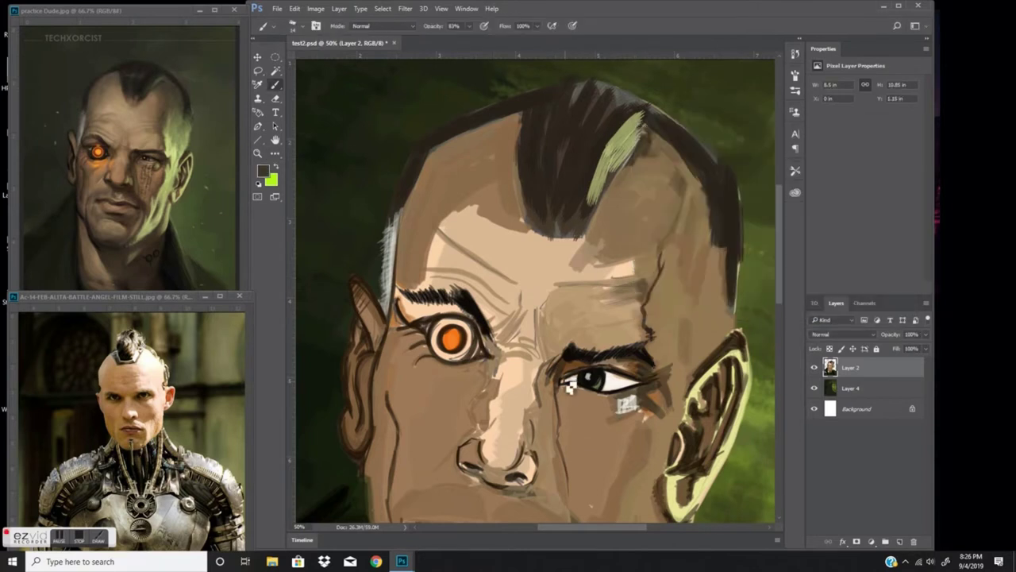
{"action": "left_click", "coordinate": [603, 380], "text": "alt"}
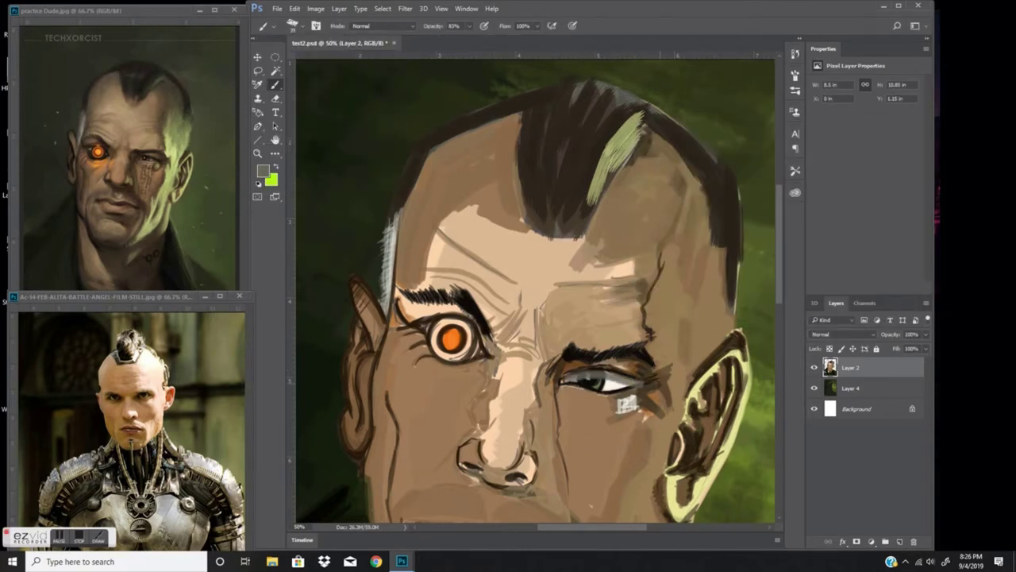
{"action": "left_click_drag", "start_coordinate": [469, 25], "coordinate": [447, 38]}
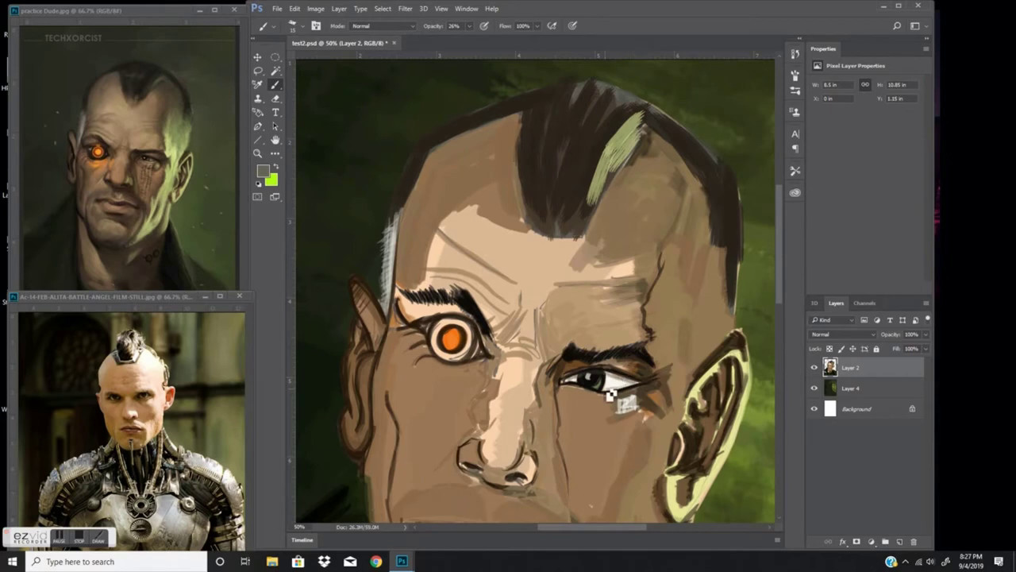
{"action": "left_click", "coordinate": [587, 382], "text": "alt"}
Step: Thicken the black outline around the orange eye at 90% brush opacity
{"action": "key", "text": "h"}
{"action": "mouse_move", "coordinate": [467, 298]}
{"action": "left_mouse_down"}
{"action": "mouse_move", "coordinate": [468, 314]}
{"action": "mouse_move", "coordinate": [411, 270]}
{"action": "left_mouse_up"}
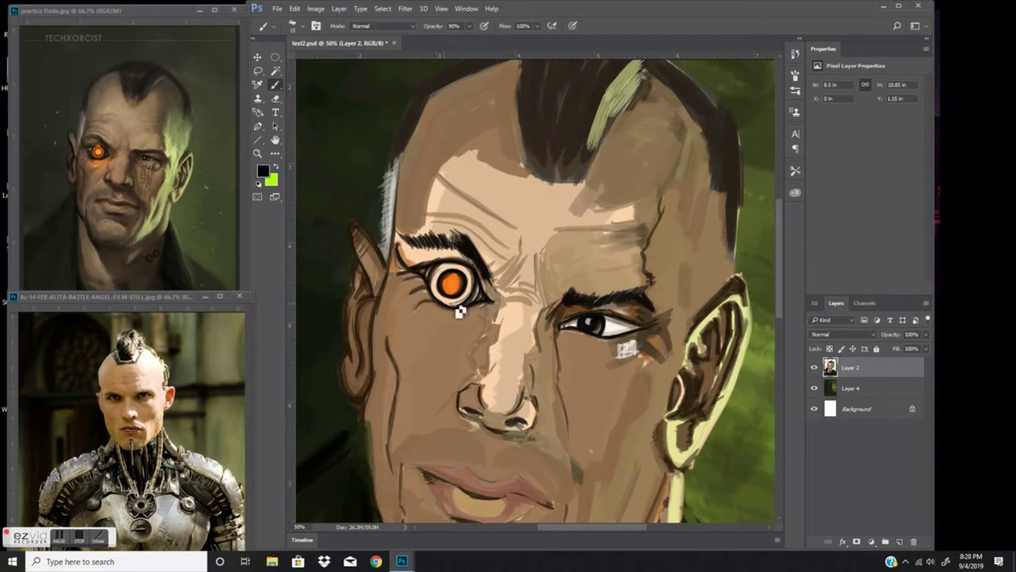
{"action": "left_click_drag", "start_coordinate": [492, 285], "coordinate": [481, 300]}
Step: Pick a brown and shade the crease running from the right eye down the cheek at 52% opacity
{"action": "left_click", "coordinate": [607, 350], "text": "alt"}
{"action": "key", "text": "ctrl+plus"}
{"action": "left_click", "coordinate": [295, 25]}
{"action": "left_click", "coordinate": [263, 171]}
{"action": "left_click", "coordinate": [698, 199]}
{"action": "left_click", "coordinate": [880, 148]}
{"action": "key", "text": "5"}
{"action": "key", "text": "2"}
{"action": "mouse_move", "coordinate": [576, 371]}
{"action": "left_mouse_down"}
{"action": "mouse_move", "coordinate": [552, 330]}
{"action": "mouse_move", "coordinate": [540, 437]}
{"action": "mouse_move", "coordinate": [568, 500]}
{"action": "left_mouse_up"}
Step: Shade beneath the right eye and along the outer right cheek with brown at 32% opacity
{"action": "scroll", "coordinate": [568, 500], "scroll_direction": "down", "scroll_amount": 3}
{"action": "key", "text": "3"}
{"action": "key", "text": "2"}
{"action": "mouse_move", "coordinate": [575, 270]}
{"action": "left_mouse_down"}
{"action": "mouse_move", "coordinate": [639, 300]}
{"action": "mouse_move", "coordinate": [705, 311]}
{"action": "left_mouse_up"}
{"action": "left_click_drag", "start_coordinate": [675, 373], "coordinate": [623, 468]}
{"action": "left_click_drag", "start_coordinate": [690, 309], "coordinate": [635, 416]}
Step: Add translucent brown shading to the right temple, the brow area and the bridge of the nose
{"action": "key", "text": "ctrl+minus"}
{"action": "key", "text": "ctrl+minus"}
{"action": "left_click_drag", "start_coordinate": [618, 254], "coordinate": [621, 195]}
{"action": "left_click_drag", "start_coordinate": [528, 285], "coordinate": [504, 340]}
{"action": "left_click_drag", "start_coordinate": [533, 255], "coordinate": [509, 282]}
{"action": "mouse_move", "coordinate": [546, 235]}
{"action": "left_mouse_down"}
{"action": "mouse_move", "coordinate": [516, 304]}
{"action": "mouse_move", "coordinate": [500, 287]}
{"action": "mouse_move", "coordinate": [516, 252]}
{"action": "left_mouse_up"}
Step: Layer brown strokes down the right cheek to the jaw and model the sides of the nose
{"action": "left_click_drag", "start_coordinate": [560, 305], "coordinate": [570, 390]}
{"action": "left_click_drag", "start_coordinate": [592, 349], "coordinate": [578, 417]}
{"action": "left_click_drag", "start_coordinate": [635, 370], "coordinate": [614, 469]}
{"action": "left_click_drag", "start_coordinate": [624, 397], "coordinate": [607, 489]}
{"action": "mouse_move", "coordinate": [447, 220]}
{"action": "left_mouse_down"}
{"action": "mouse_move", "coordinate": [471, 234]}
{"action": "mouse_move", "coordinate": [447, 226]}
{"action": "left_mouse_up"}
{"action": "mouse_move", "coordinate": [512, 238]}
{"action": "left_mouse_down"}
{"action": "mouse_move", "coordinate": [527, 353]}
{"action": "mouse_move", "coordinate": [556, 412]}
{"action": "left_mouse_up"}
{"action": "left_click_drag", "start_coordinate": [508, 351], "coordinate": [543, 351]}
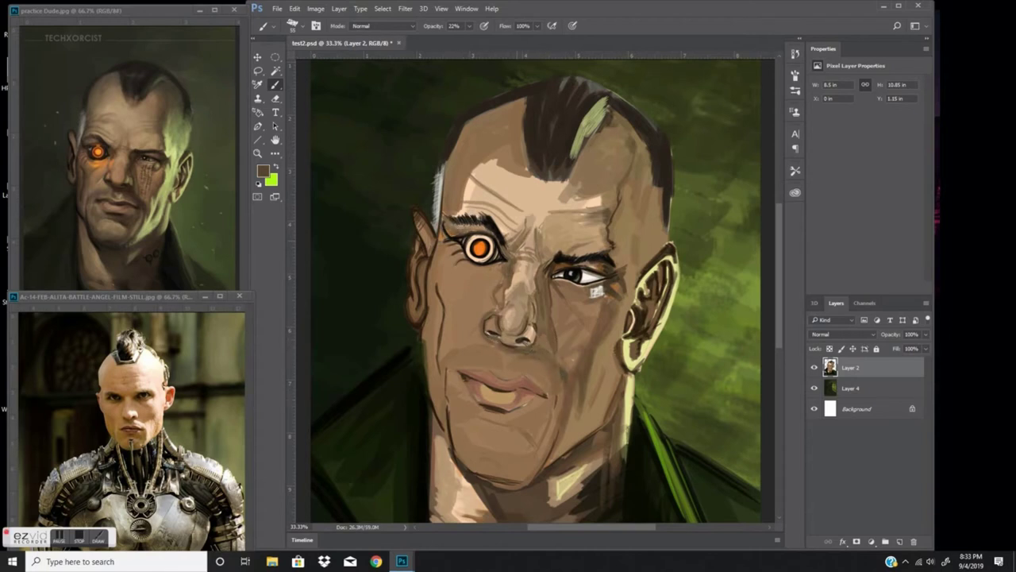
{"action": "left_click", "coordinate": [294, 8]}
{"action": "left_click", "coordinate": [227, 291]}
{"action": "left_click_drag", "start_coordinate": [559, 362], "coordinate": [565, 368]}
{"action": "left_click", "coordinate": [294, 8]}
{"action": "left_click", "coordinate": [516, 313]}
{"action": "left_click_drag", "start_coordinate": [475, 294], "coordinate": [520, 378]}
{"action": "key", "text": "Return"}
{"action": "key", "text": "b"}
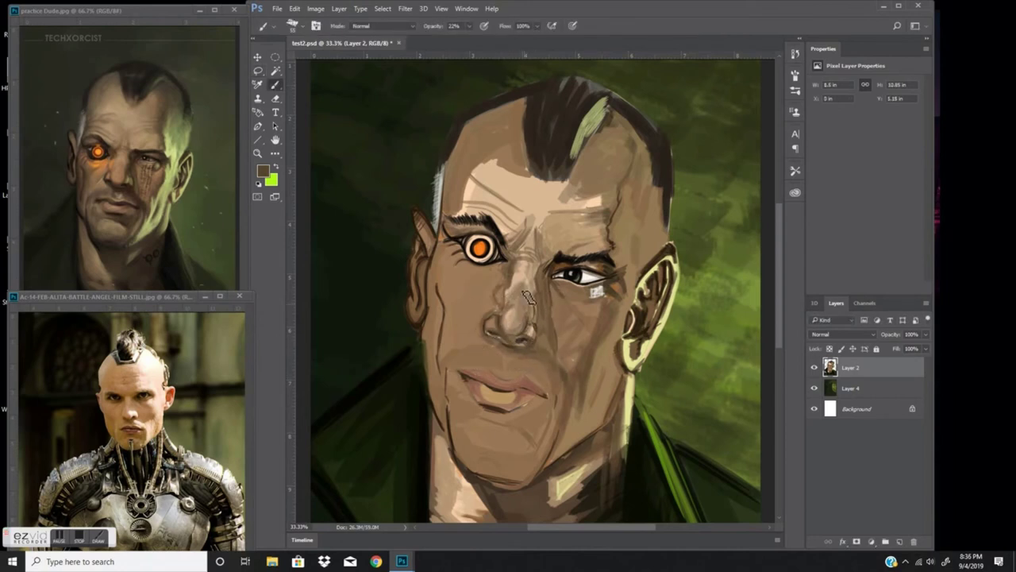
Step: Enlarge the brush, sample the light forehead tone and blend the forehead on both sides of the mohawk
{"action": "right_click", "coordinate": [486, 179]}
{"action": "key", "text": "Return"}
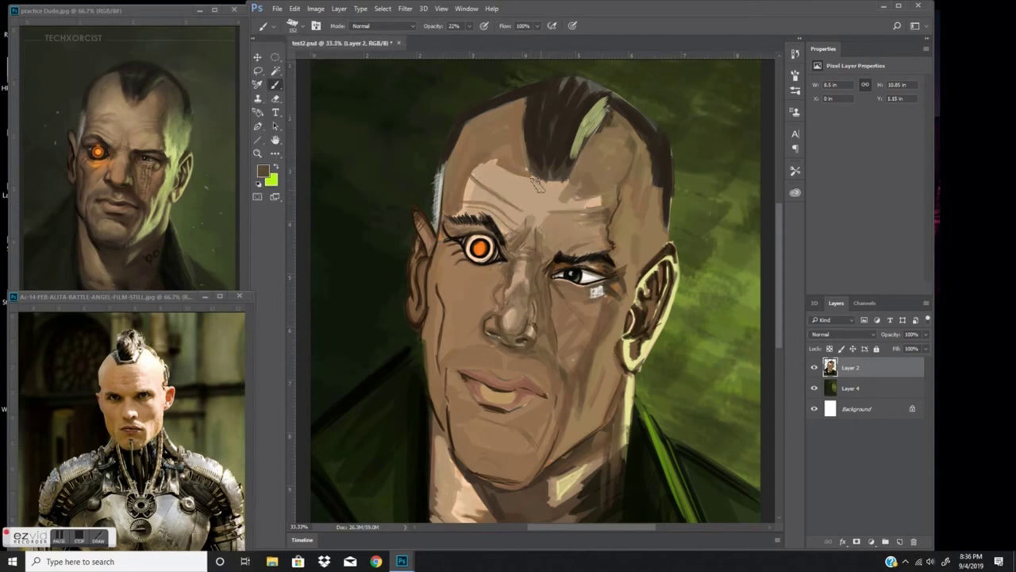
{"action": "left_click", "coordinate": [516, 168], "text": "alt"}
{"action": "mouse_move", "coordinate": [516, 168]}
{"action": "left_mouse_down"}
{"action": "mouse_move", "coordinate": [508, 139]}
{"action": "mouse_move", "coordinate": [476, 191]}
{"action": "mouse_move", "coordinate": [461, 186]}
{"action": "mouse_move", "coordinate": [505, 119]}
{"action": "left_mouse_up"}
{"action": "mouse_move", "coordinate": [567, 191]}
{"action": "left_mouse_down"}
{"action": "mouse_move", "coordinate": [603, 156]}
{"action": "mouse_move", "coordinate": [593, 172]}
{"action": "left_mouse_up"}
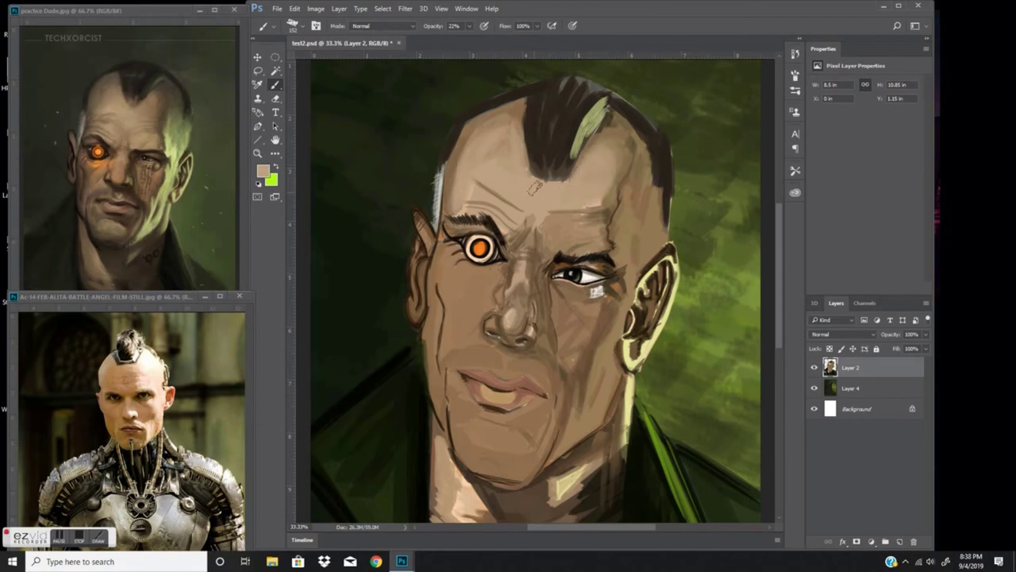
Step: Blend the light skin tone along the right forehead and over the cheeks, reducing the brush size to 55 px
{"action": "mouse_move", "coordinate": [604, 224]}
{"action": "left_mouse_down"}
{"action": "mouse_move", "coordinate": [619, 158]}
{"action": "mouse_move", "coordinate": [613, 200]}
{"action": "left_mouse_up"}
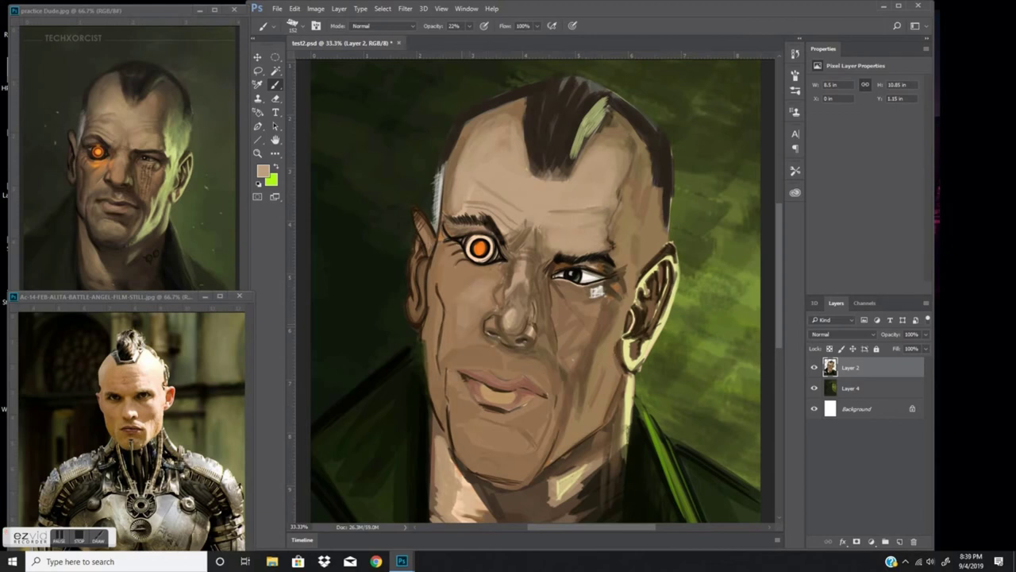
{"action": "key", "text": "bracketleft"}
{"action": "key", "text": "bracketleft"}
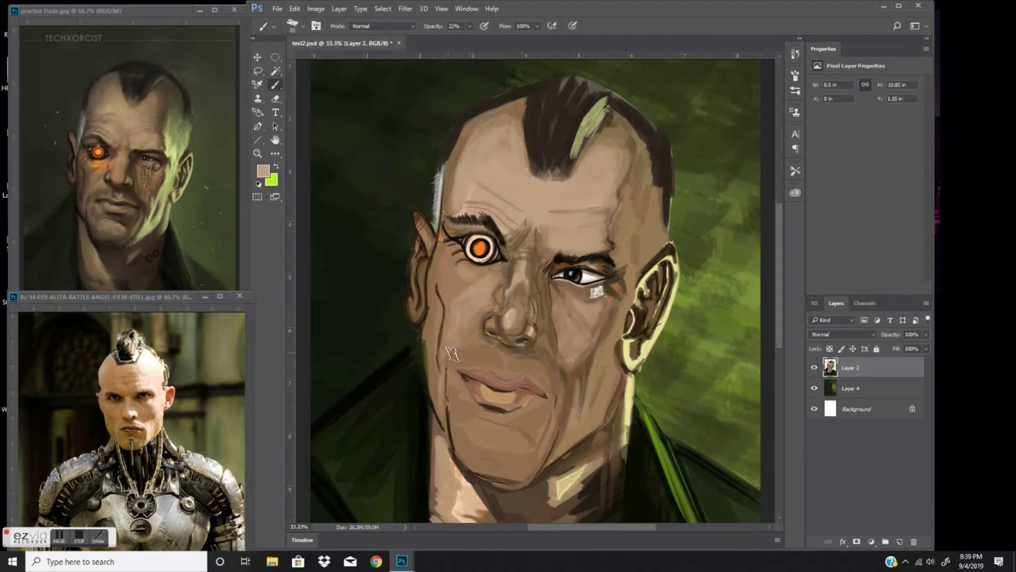
{"action": "right_click", "coordinate": [447, 292]}
{"action": "key", "text": "Escape"}
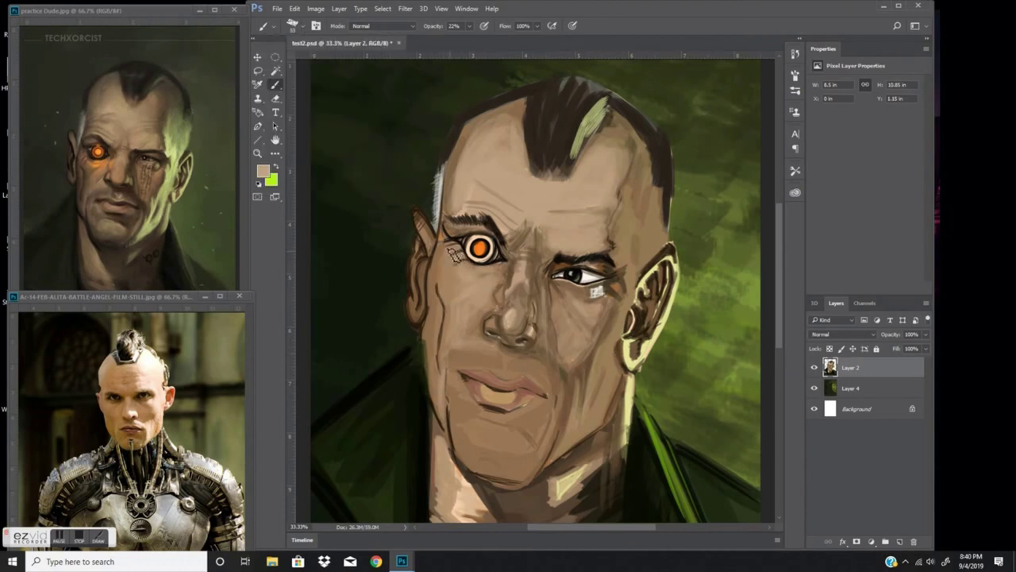
Step: Choose a dark brown and shade the left side of the face from beside the glowing eye down the cheek to the jaw
{"action": "left_click", "coordinate": [699, 238]}
{"action": "key", "text": "Return"}
{"action": "mouse_move", "coordinate": [428, 334]}
{"action": "left_mouse_down"}
{"action": "mouse_move", "coordinate": [463, 445]}
{"action": "mouse_move", "coordinate": [501, 485]}
{"action": "mouse_move", "coordinate": [538, 471]}
{"action": "mouse_move", "coordinate": [500, 431]}
{"action": "mouse_move", "coordinate": [492, 474]}
{"action": "left_mouse_up"}
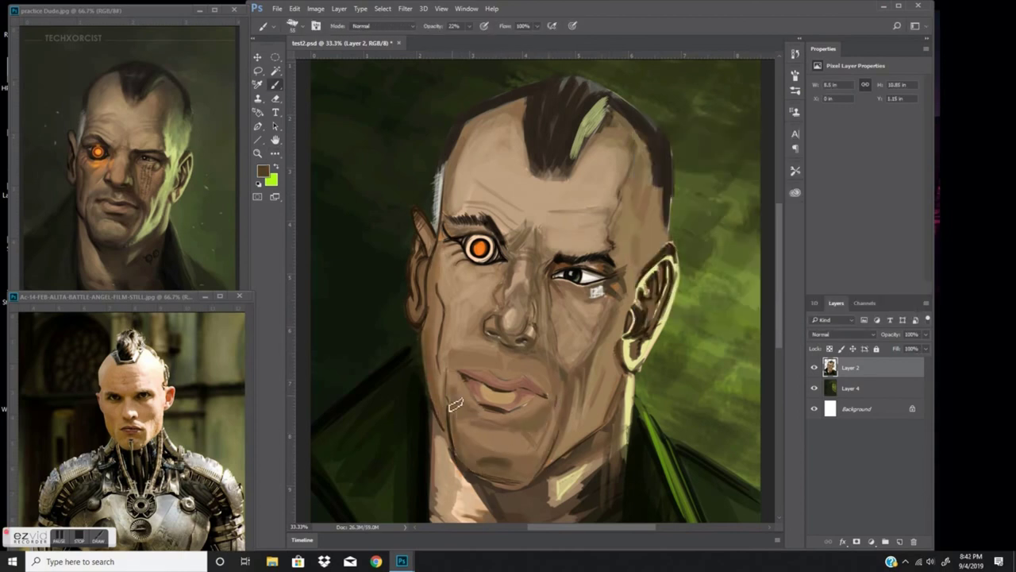
{"action": "left_click_drag", "start_coordinate": [442, 256], "coordinate": [446, 378]}
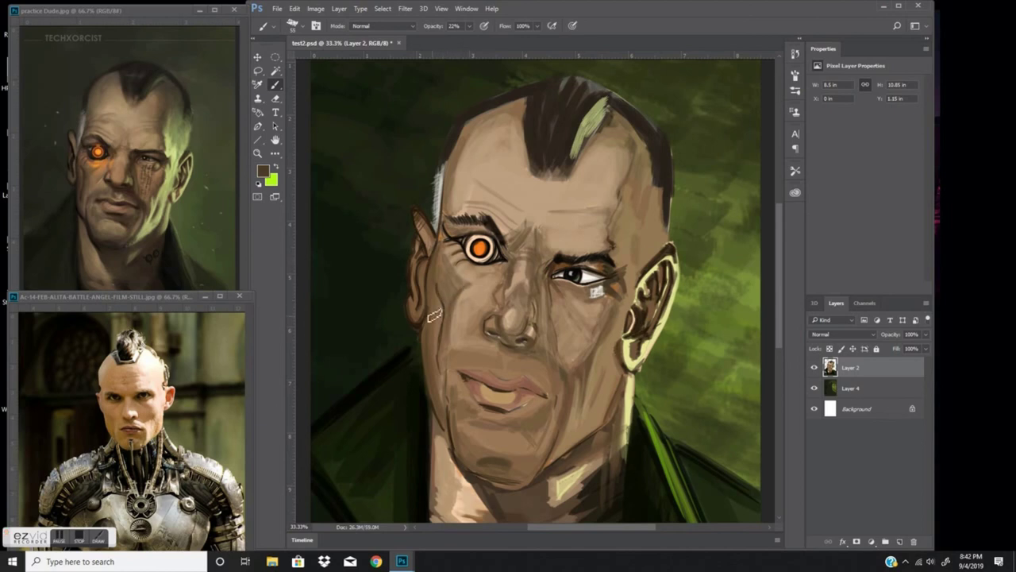
Step: Add translucent dark brown shading around the lips, across the chin and along the left edge of the forehead up to the hairline
{"action": "left_click_drag", "start_coordinate": [512, 364], "coordinate": [549, 385]}
{"action": "left_click_drag", "start_coordinate": [482, 432], "coordinate": [542, 446]}
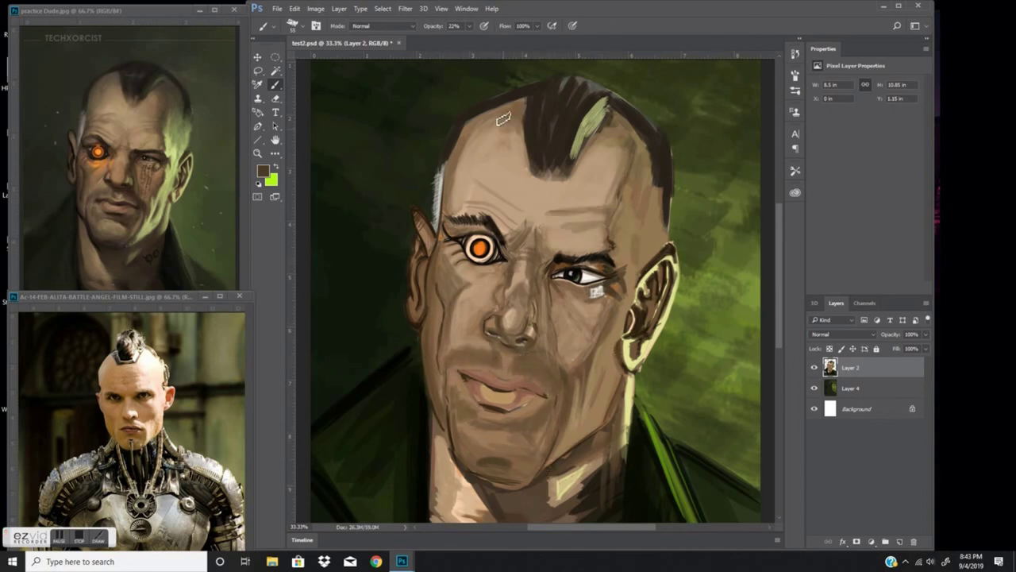
{"action": "left_click_drag", "start_coordinate": [446, 163], "coordinate": [508, 102]}
Step: Open the brush presets for choosing a different brush
{"action": "left_click", "coordinate": [292, 25]}
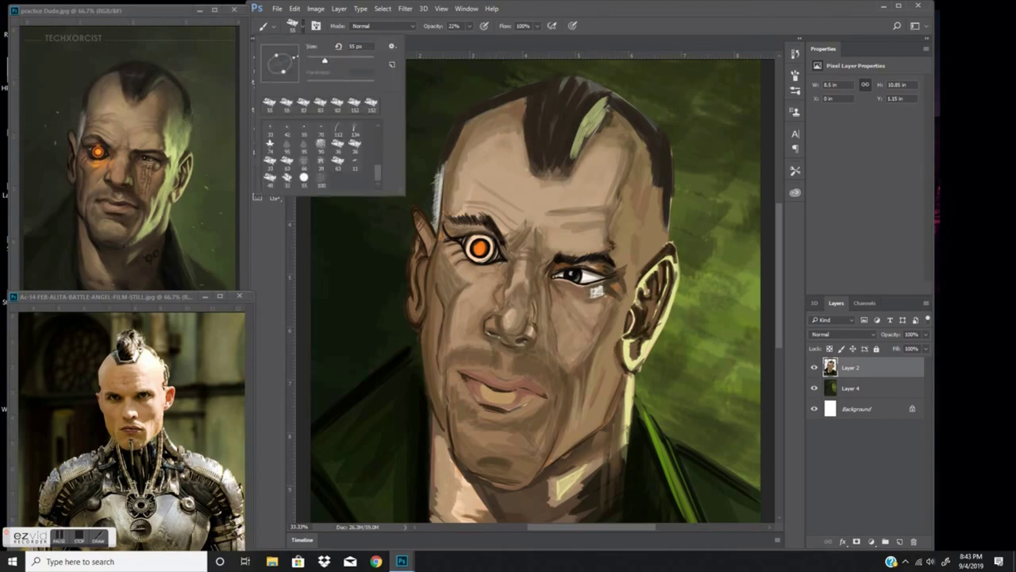